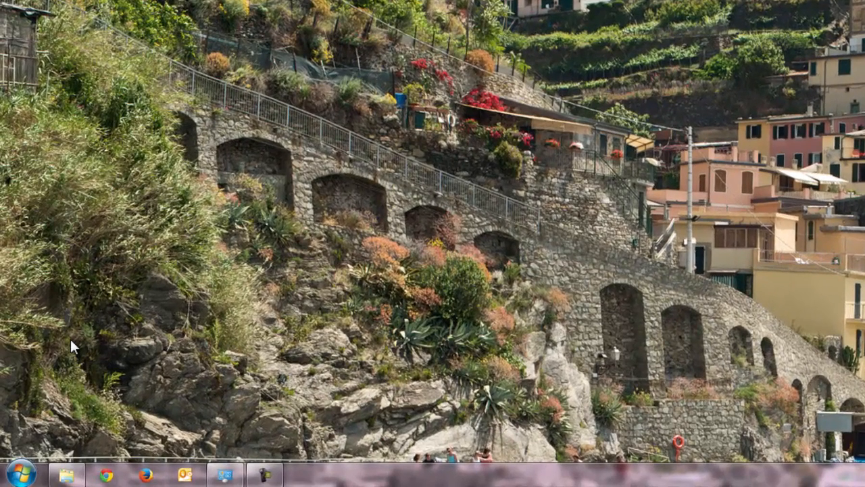
Step: Launch Adobe Photoshop CS5 (64 Bit) from the Adobe Master Collection CS5 program folder
click(21, 475)
click(54, 396)
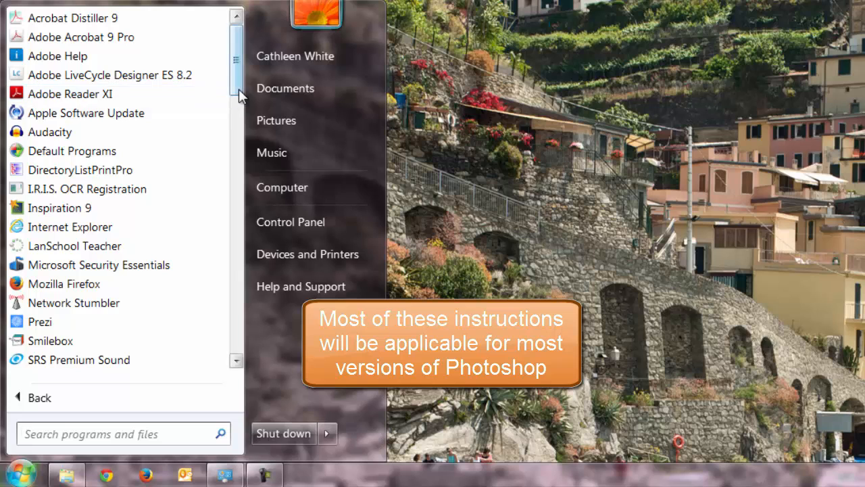
drag(239, 88, 241, 173)
click(128, 152)
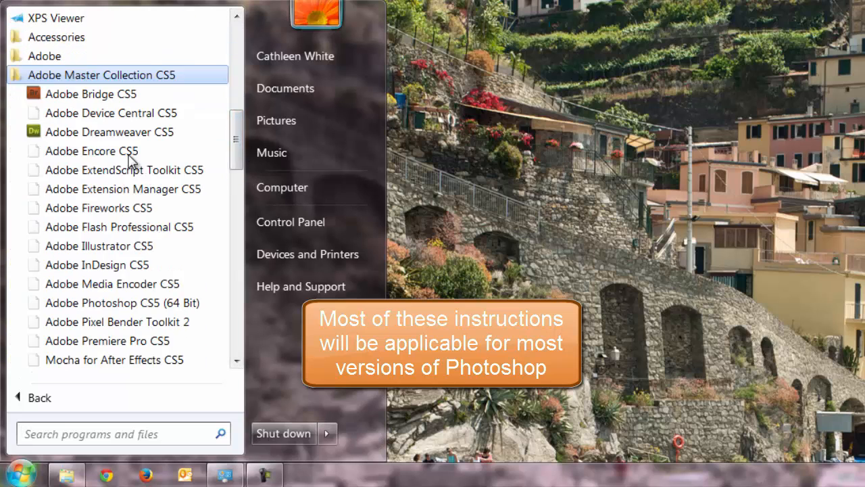
click(74, 308)
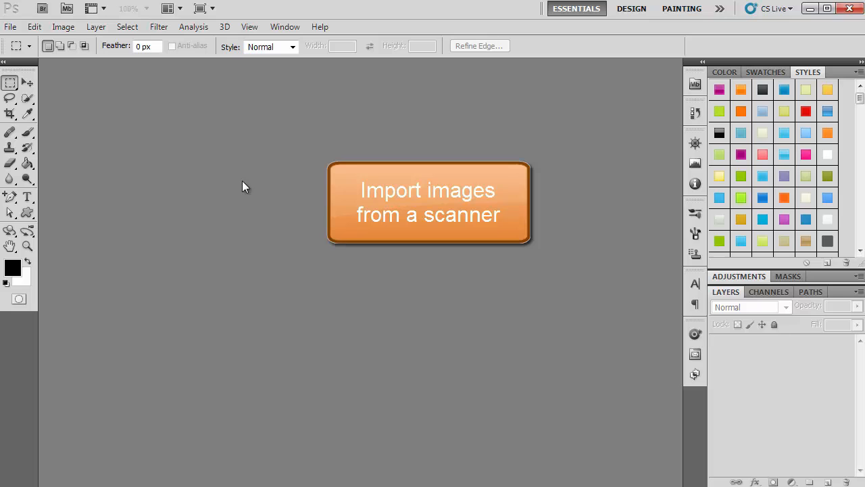
Step: Start a WIA Support import and choose the HP Scanjet G3110 as the scanning device
click(10, 27)
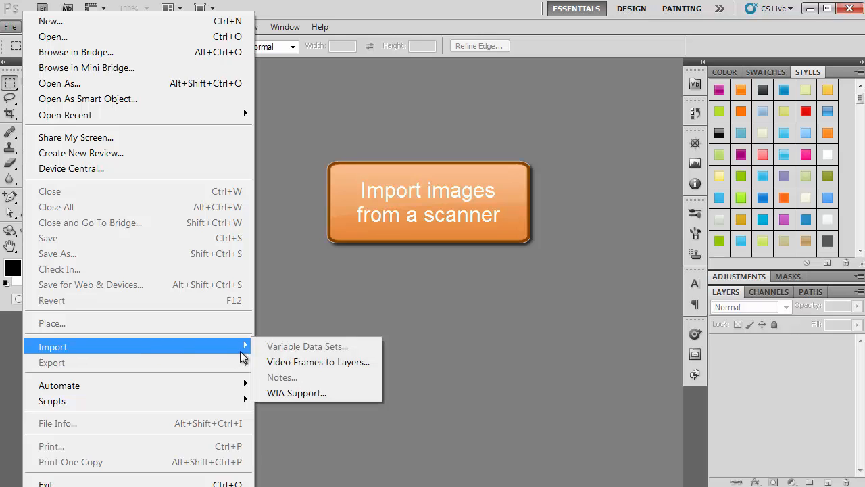
mouse_move(245, 348)
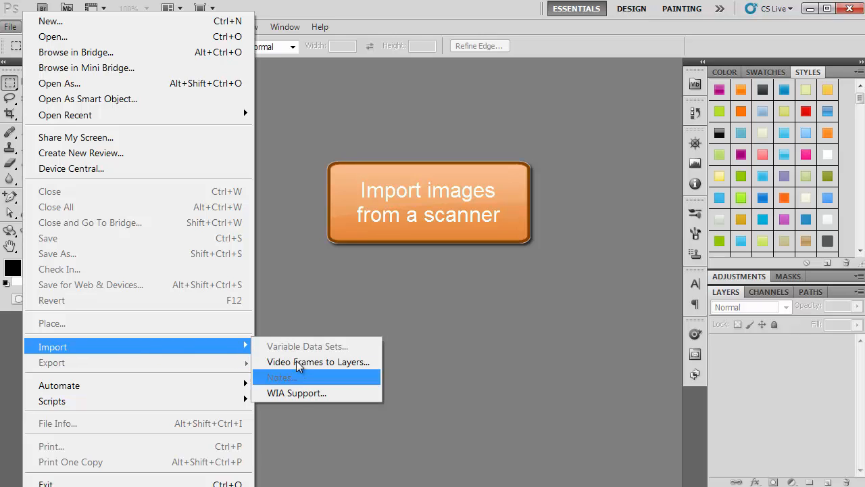
click(298, 393)
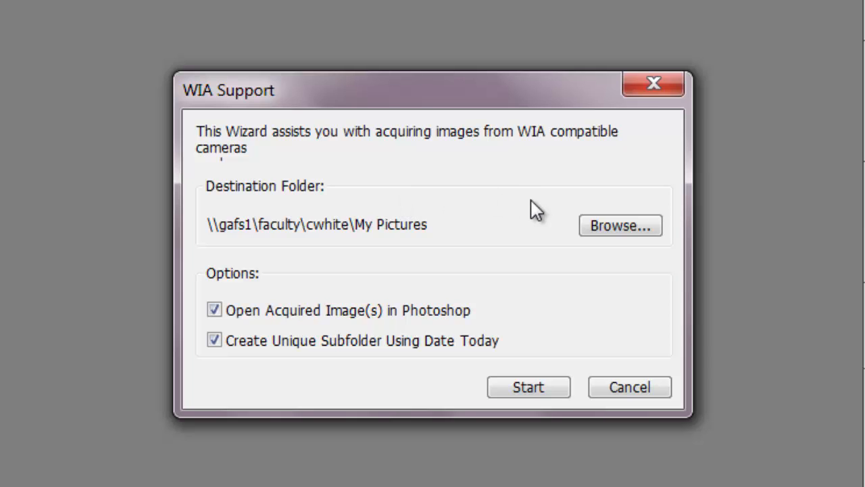
click(529, 388)
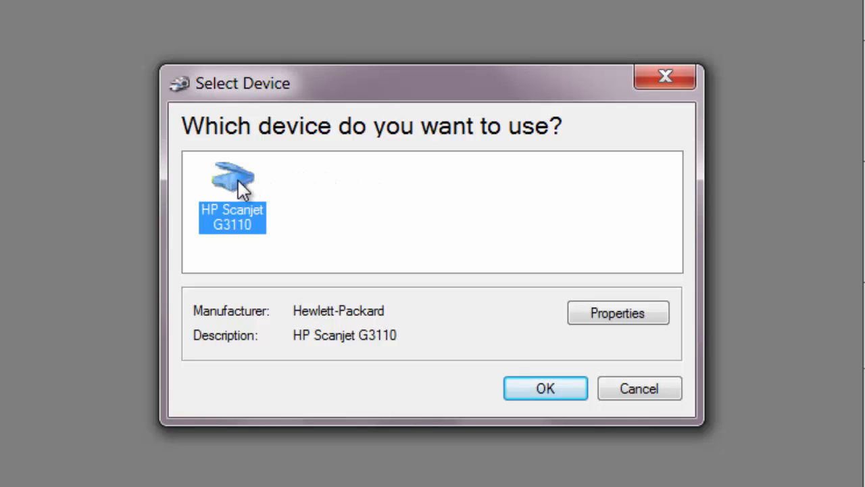
click(557, 390)
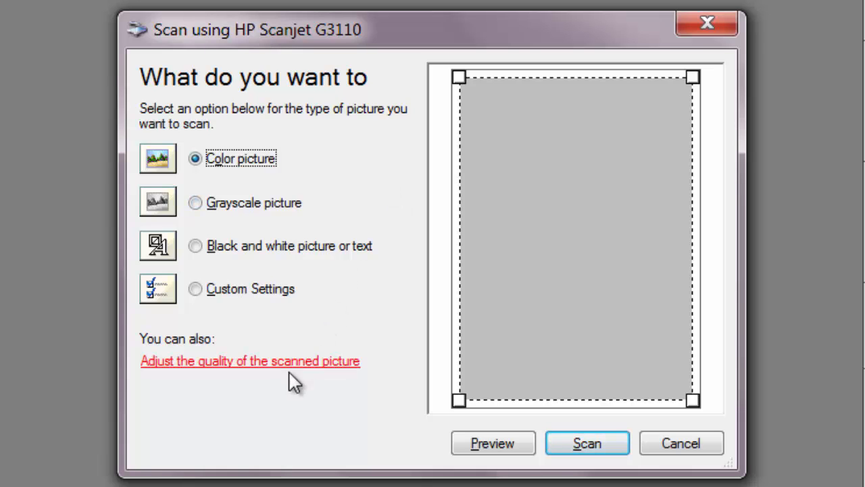
Step: Adjust the quality of the scanned picture by setting its resolution to 300 DPI
click(242, 364)
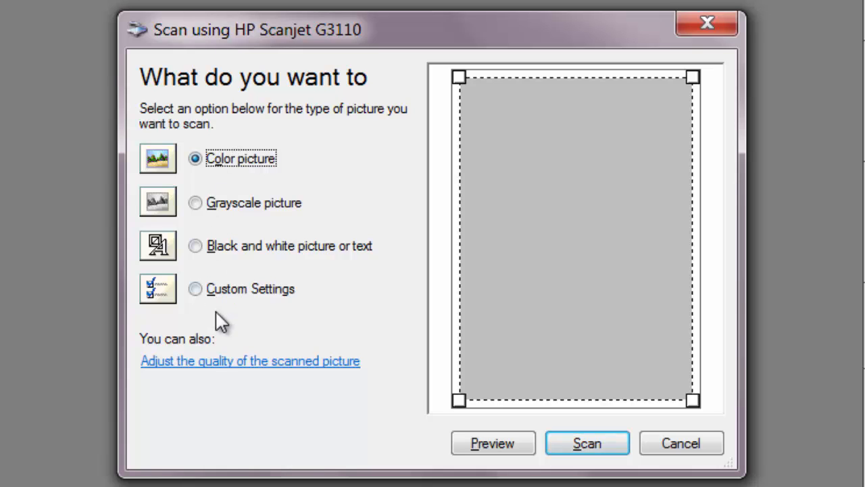
click(210, 363)
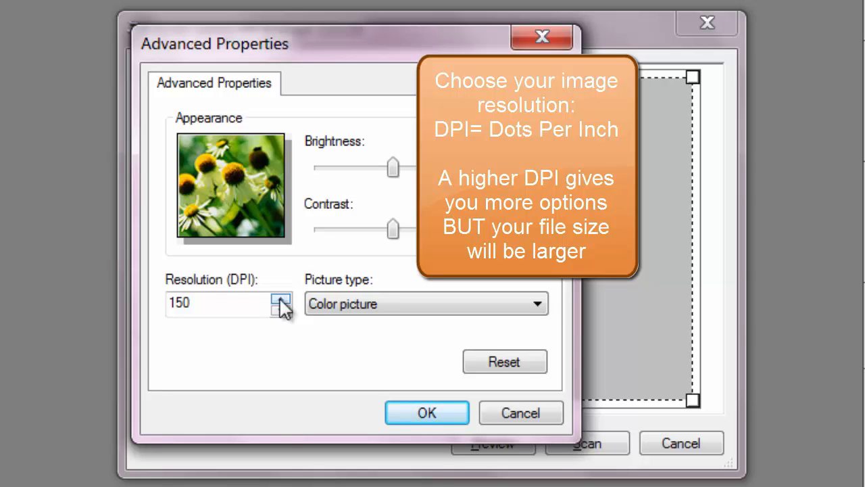
click(280, 299)
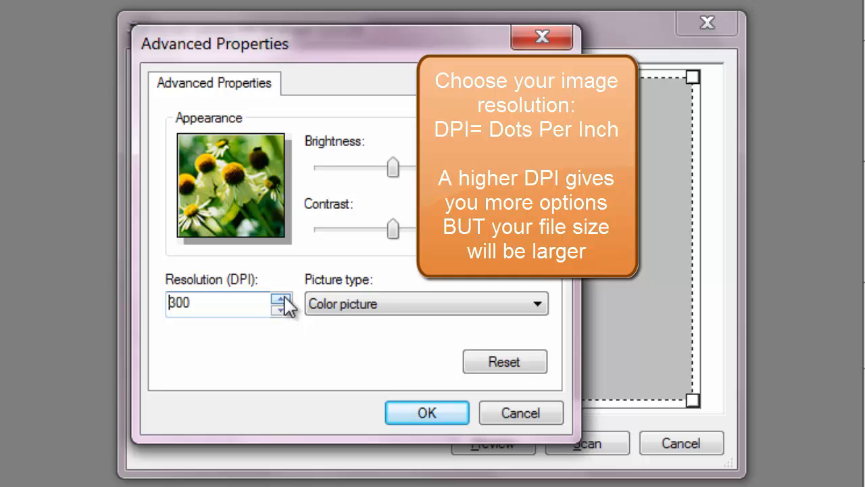
click(279, 298)
click(279, 298)
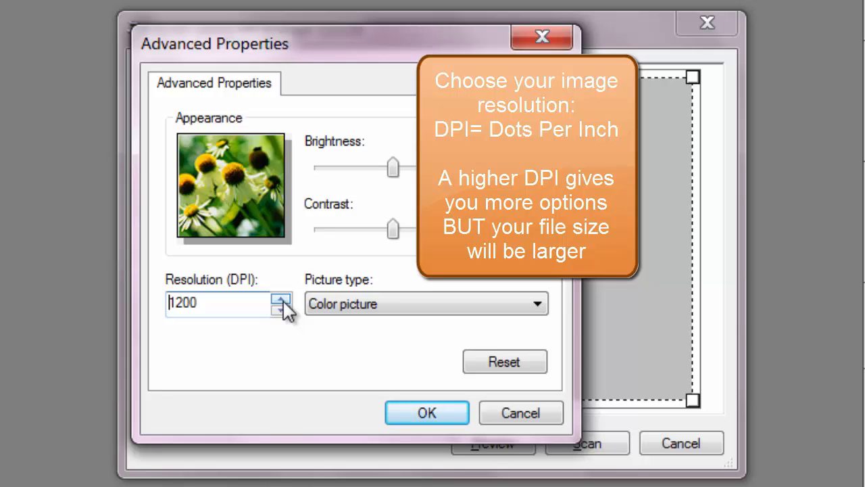
click(281, 300)
click(282, 311)
click(282, 310)
click(281, 311)
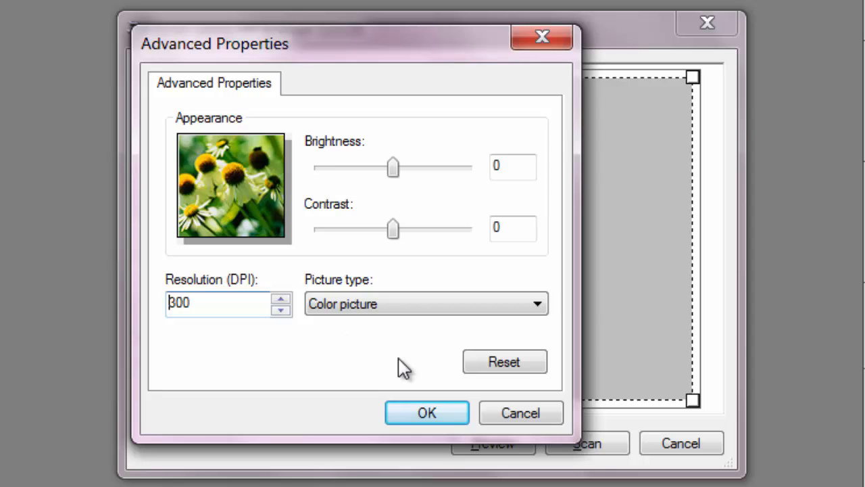
click(412, 406)
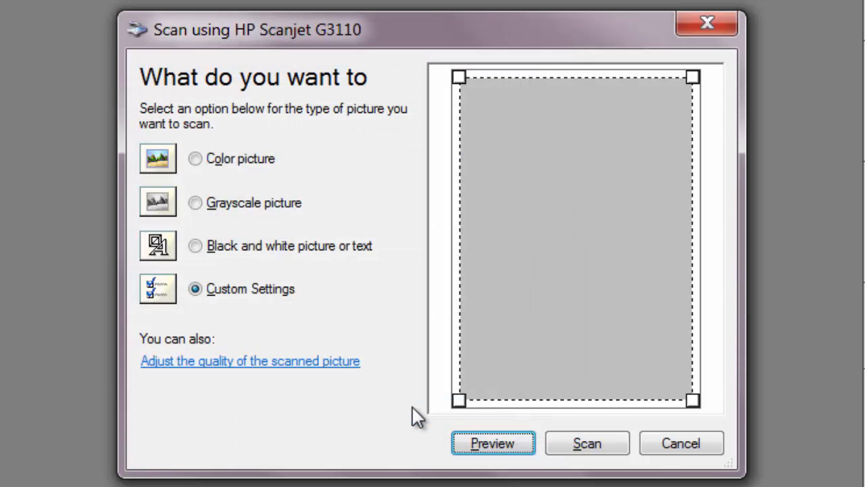
Step: Preview the scan, tighten the scan area around the three photos, and scan them
click(489, 449)
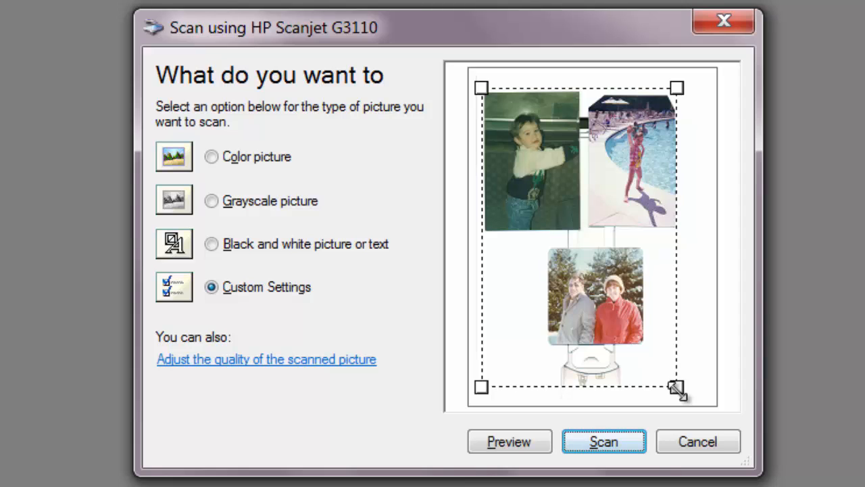
drag(678, 389, 678, 345)
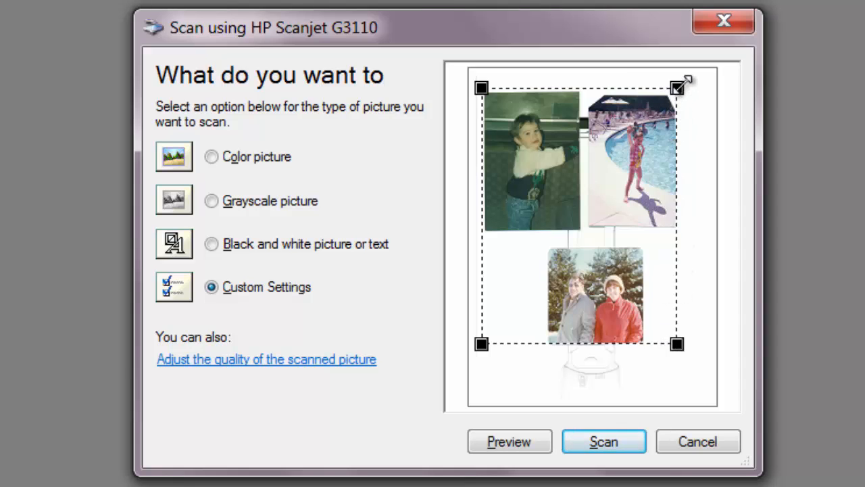
drag(680, 88, 681, 90)
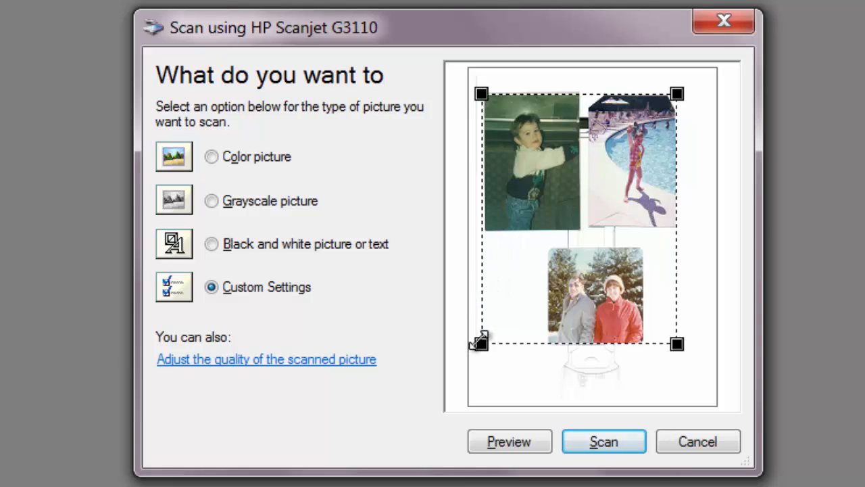
drag(480, 342, 484, 339)
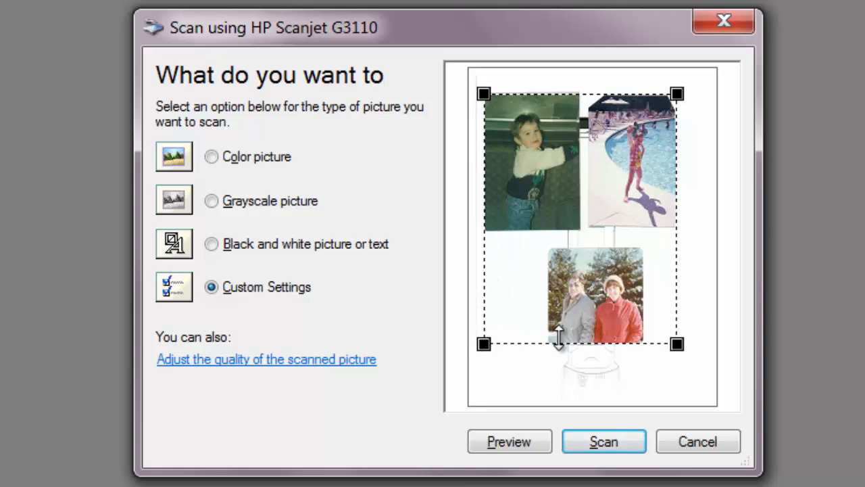
click(602, 442)
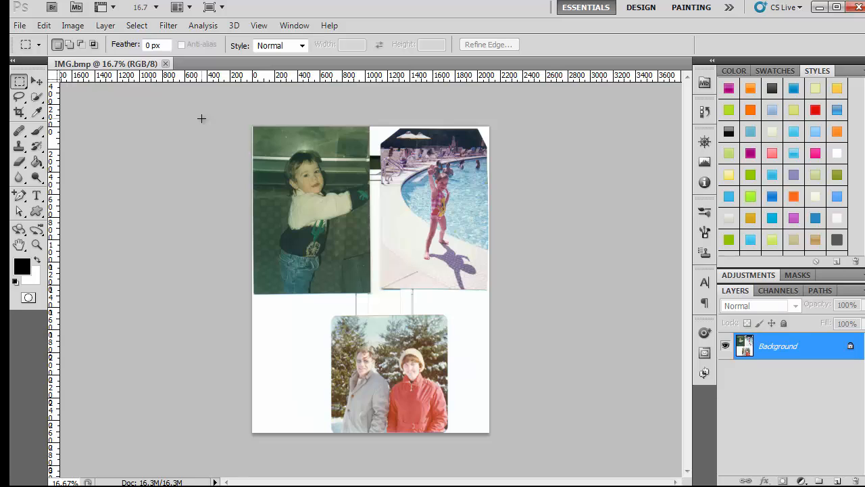
Step: Save the scanned image as a JPEG named "3 family photos" with quality 12 (Maximum)
click(19, 26)
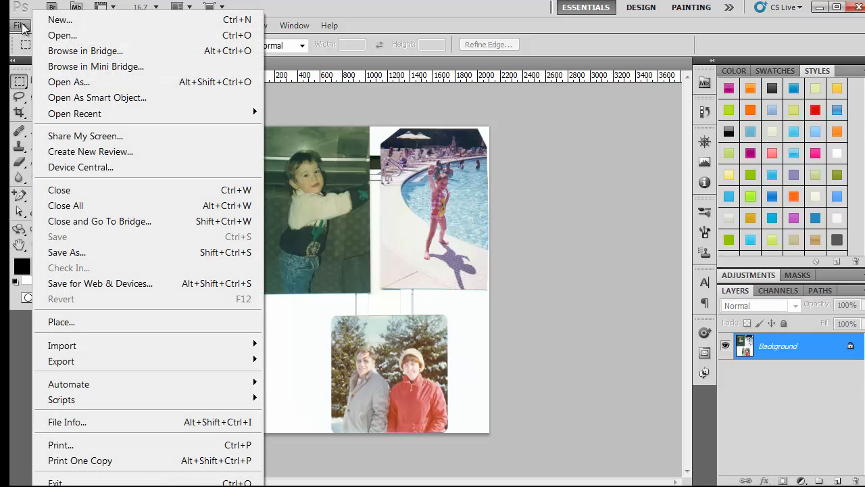
click(85, 252)
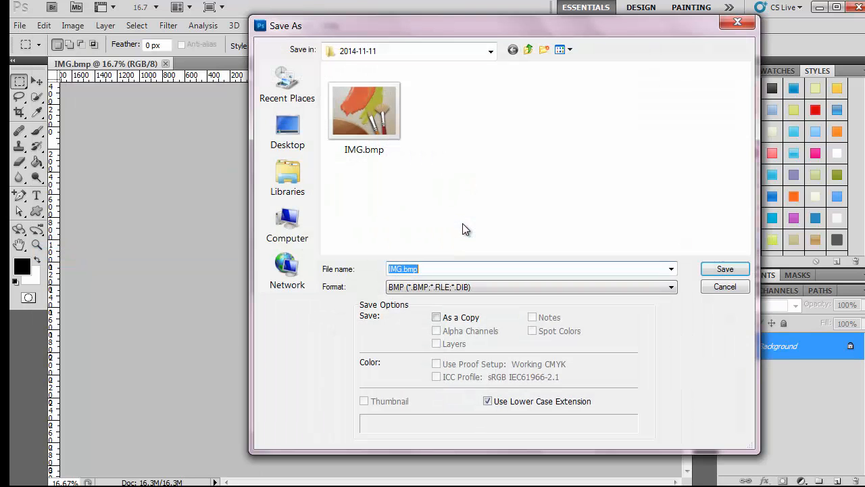
click(671, 287)
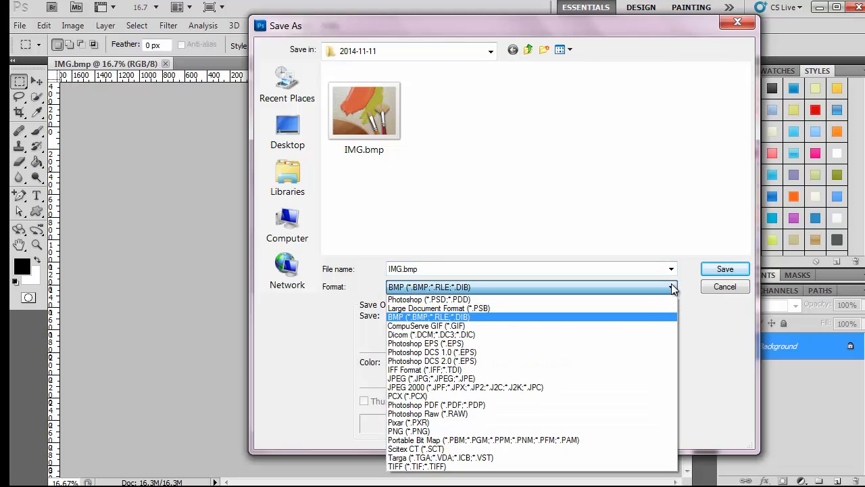
click(602, 378)
double_click(420, 269)
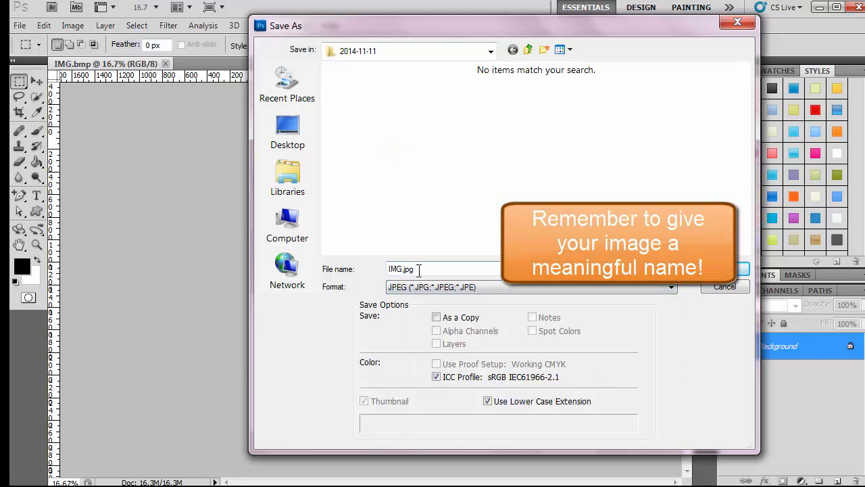
text(3 family photos)
key(Return)
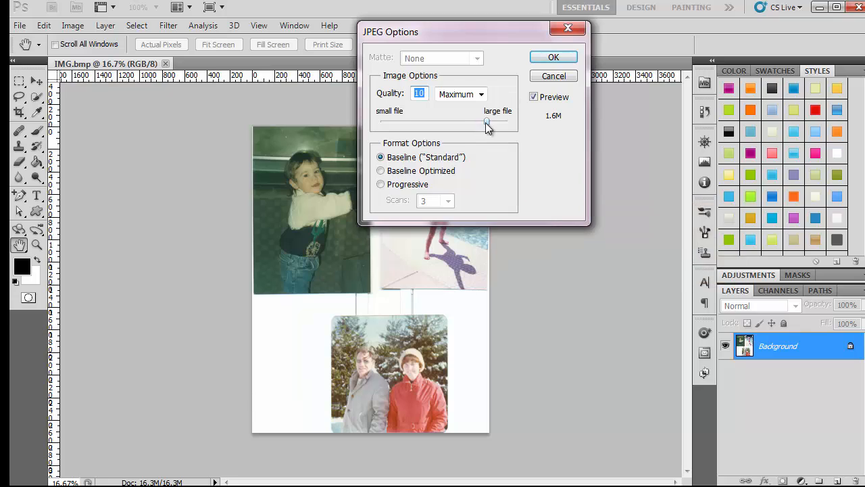
drag(486, 123, 504, 123)
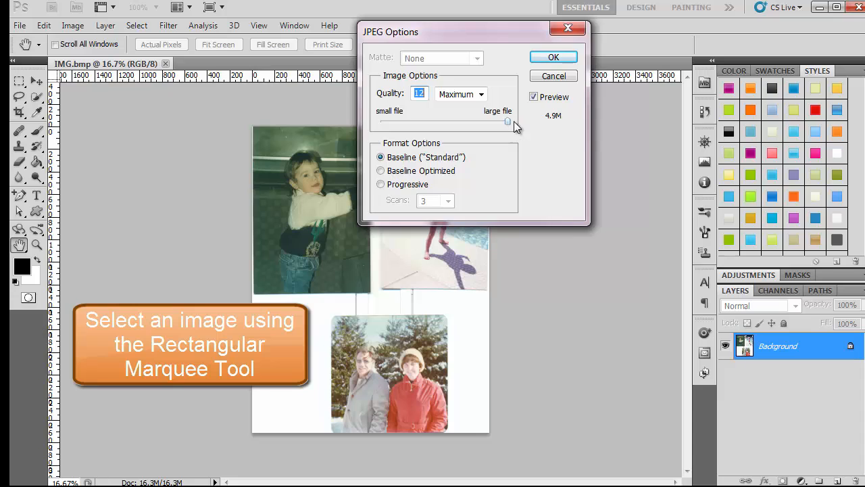
click(553, 58)
Step: Select the photo of the little boy with the Rectangular Marquee tool and copy it
key(m)
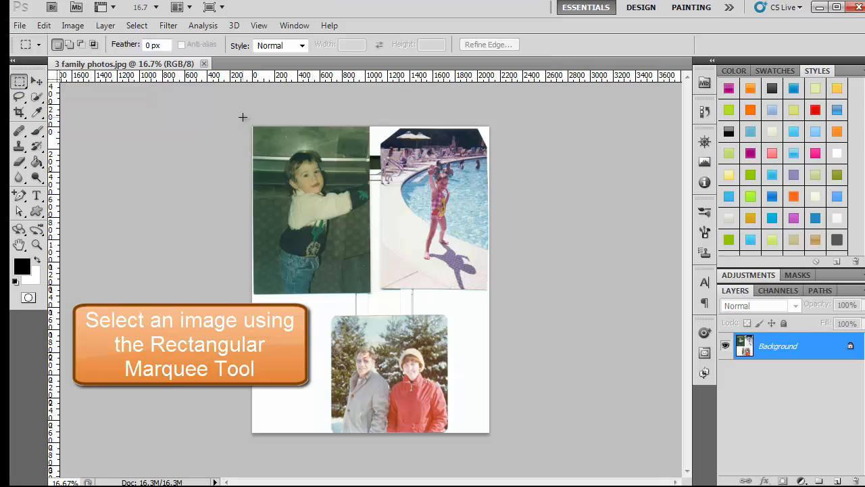
drag(252, 128, 371, 293)
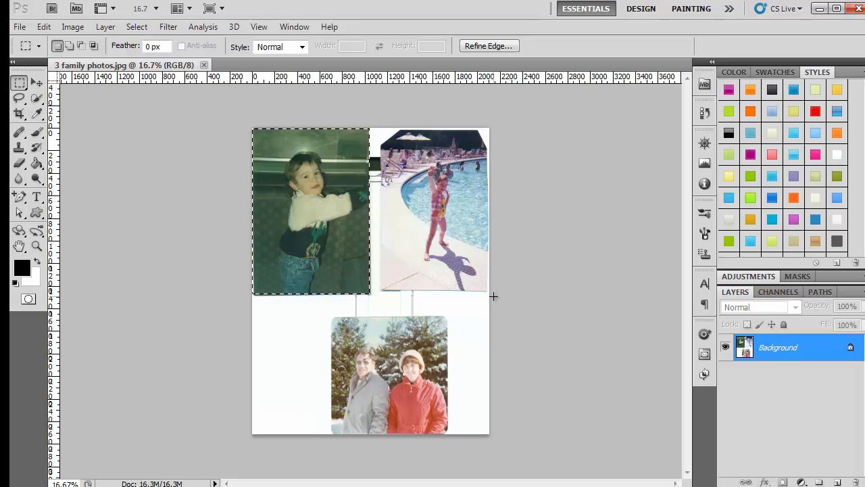
key(ctrl+c)
Step: Create a new document named "little boy" with the Clipboard preset and paste the copied photo into it
key(ctrl+n)
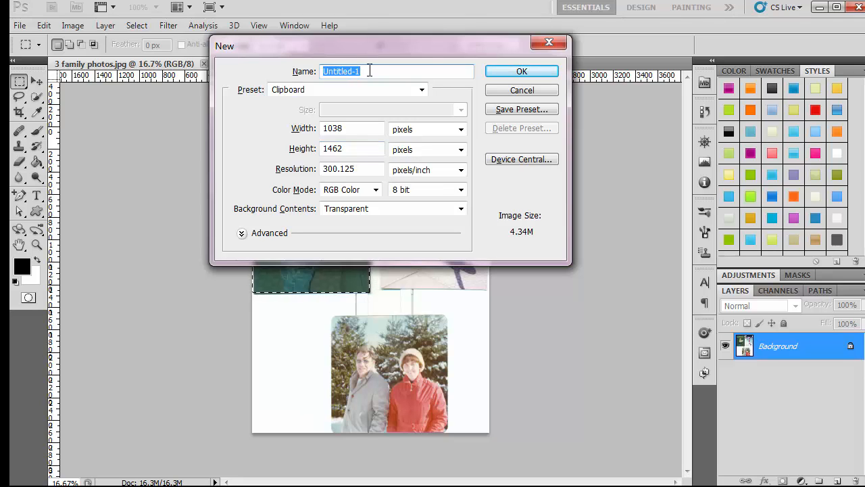
drag(369, 72, 277, 71)
text(litt)
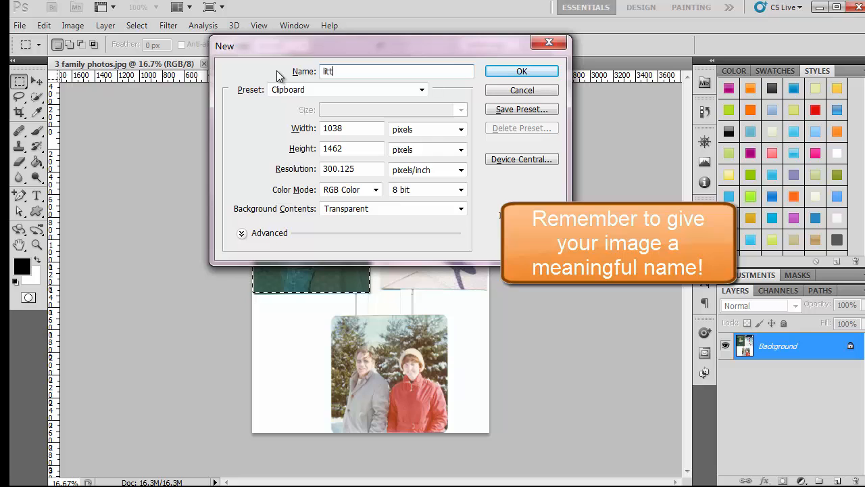
text(le boy)
click(503, 68)
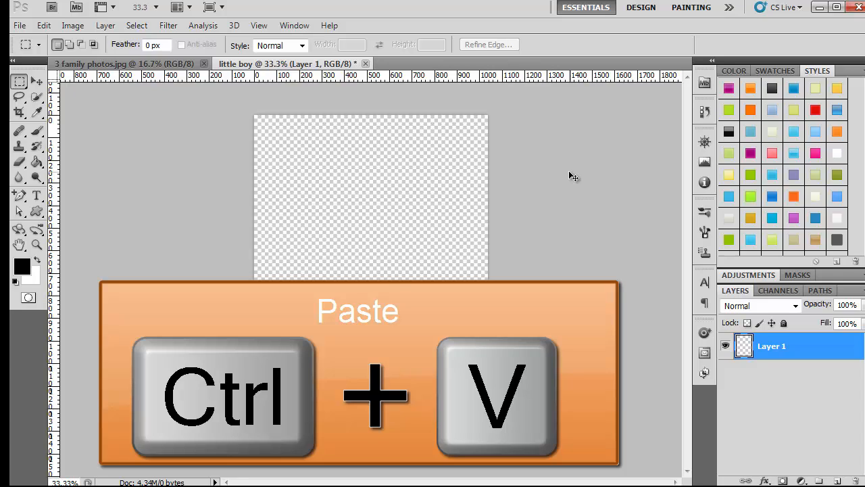
key(ctrl+v)
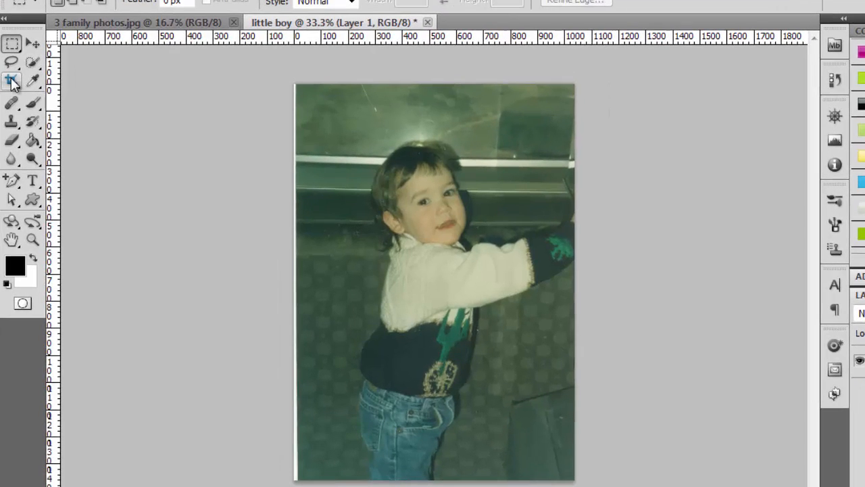
Step: Crop the little boy image to remove the thin white strip along its left edge
click(11, 81)
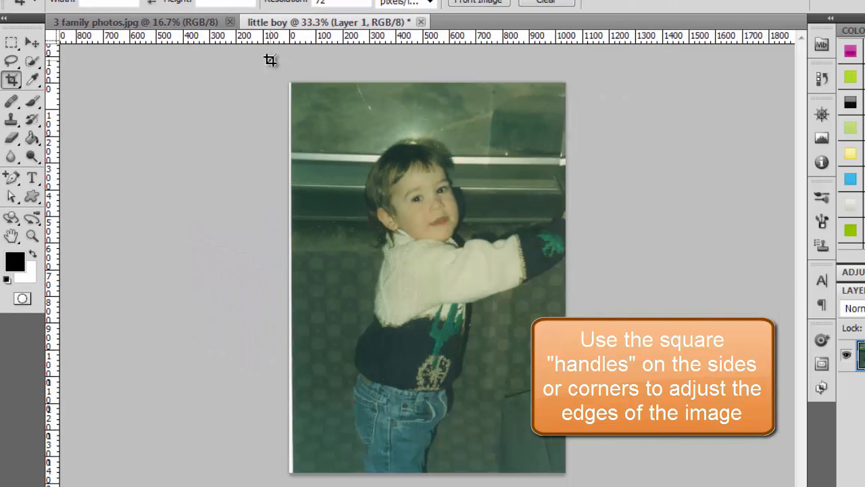
drag(284, 66, 715, 484)
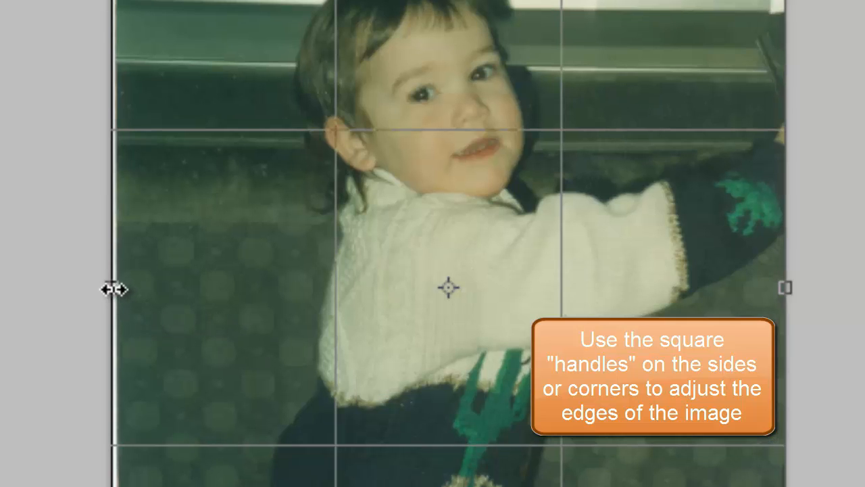
drag(115, 288, 120, 290)
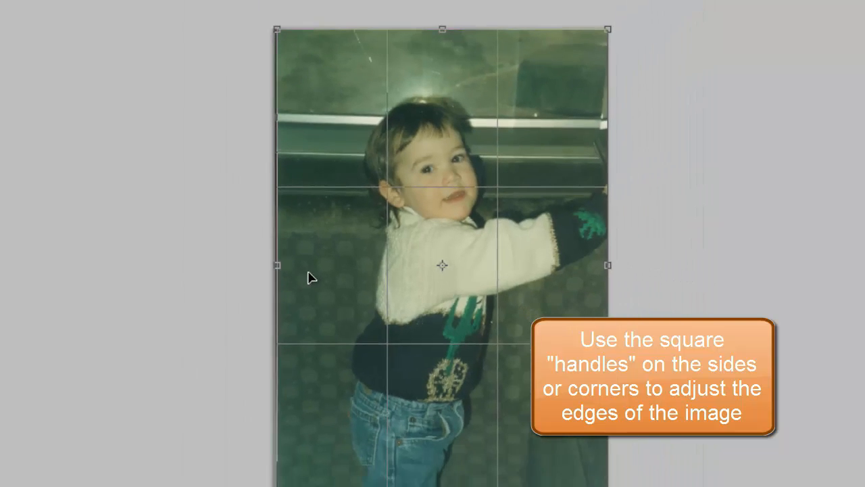
key(Return)
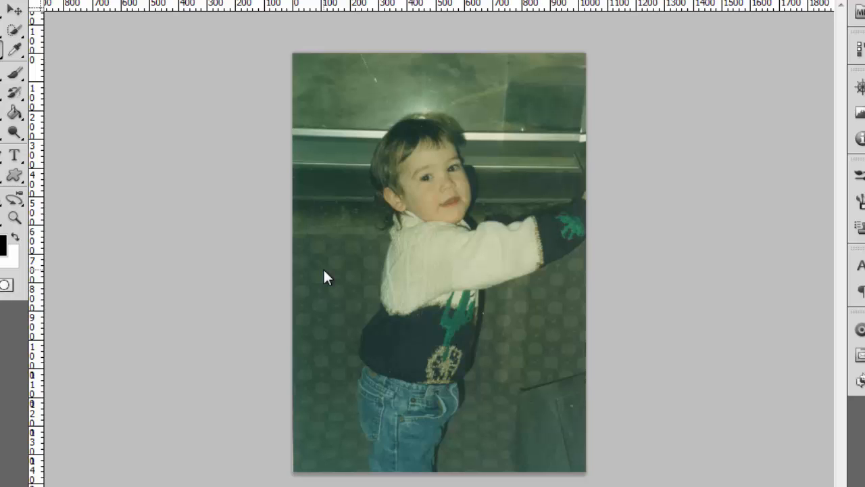
Step: Save the cropped little boy image as a JPEG named "little boy" with quality 12 (Maximum)
key(ctrl+shift+s)
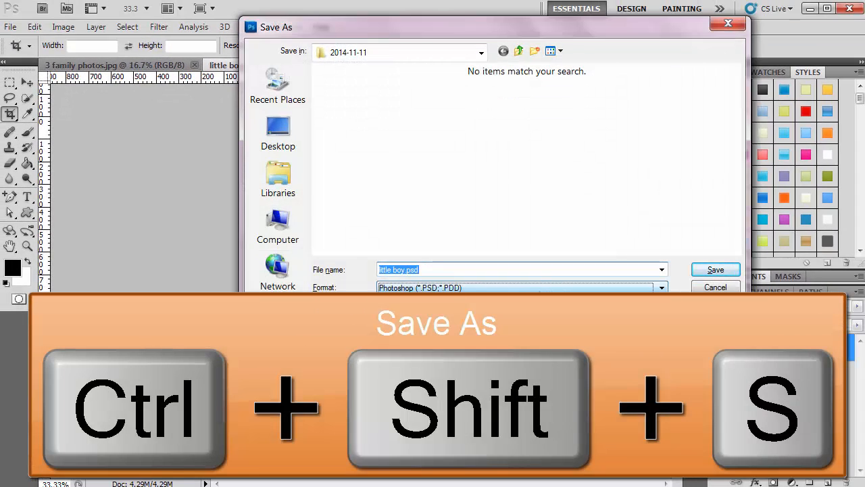
click(545, 288)
click(473, 368)
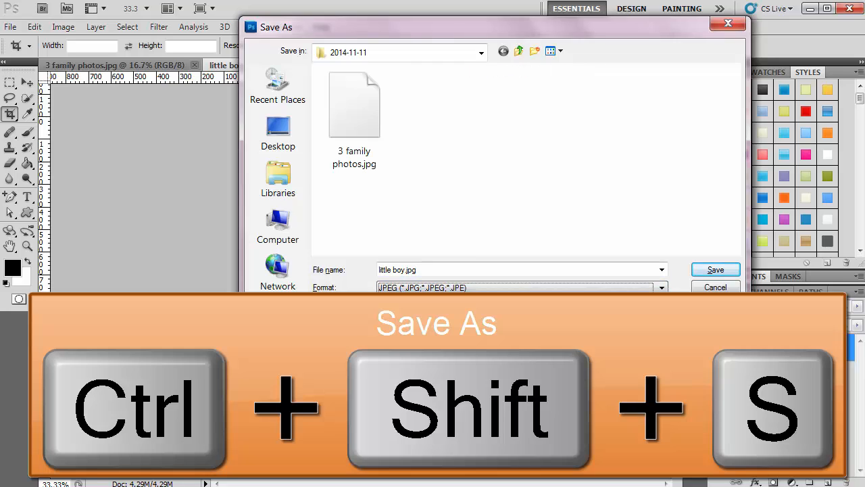
click(718, 270)
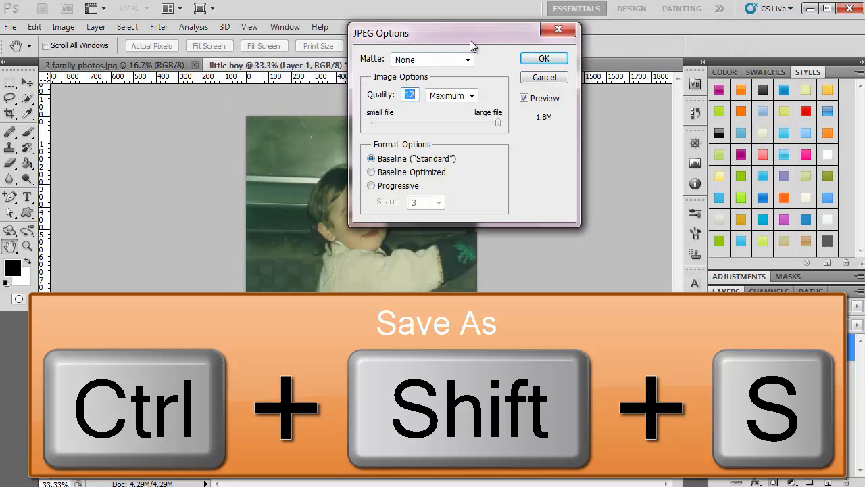
click(545, 59)
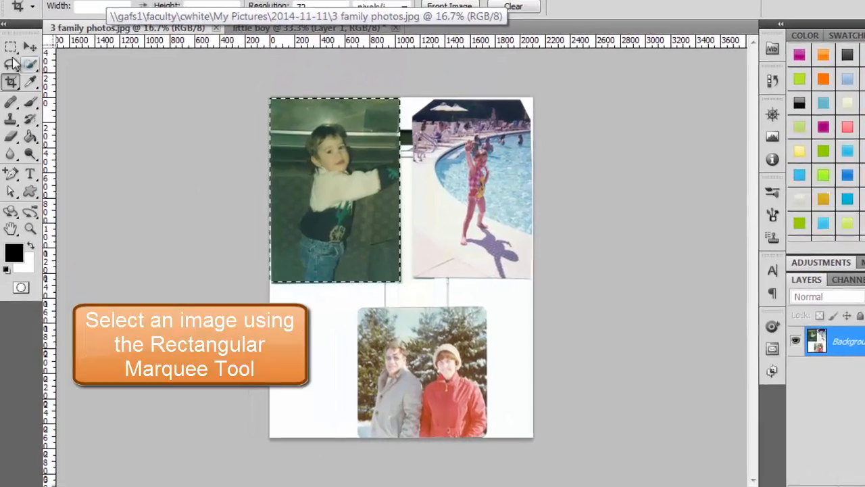
Step: Copy the poolside girl photo from the three-photo scan into a new Clipboard-preset document named "girl"
drag(410, 99, 596, 276)
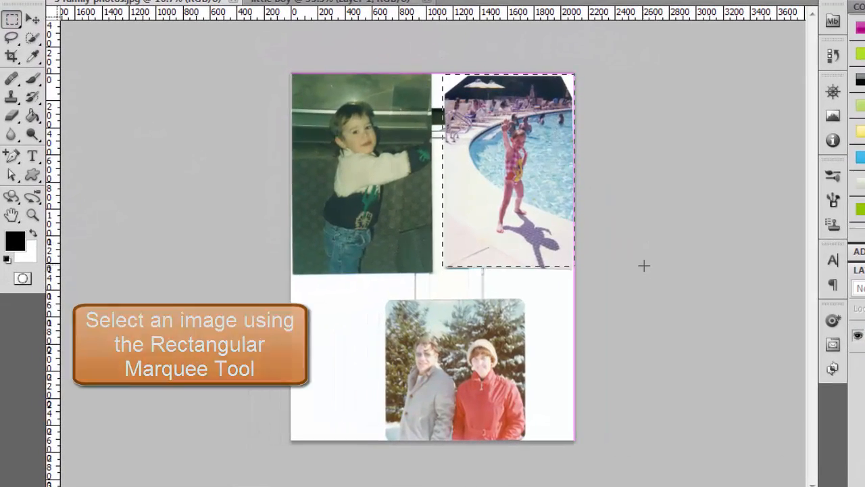
key(ctrl+c)
key(ctrl+n)
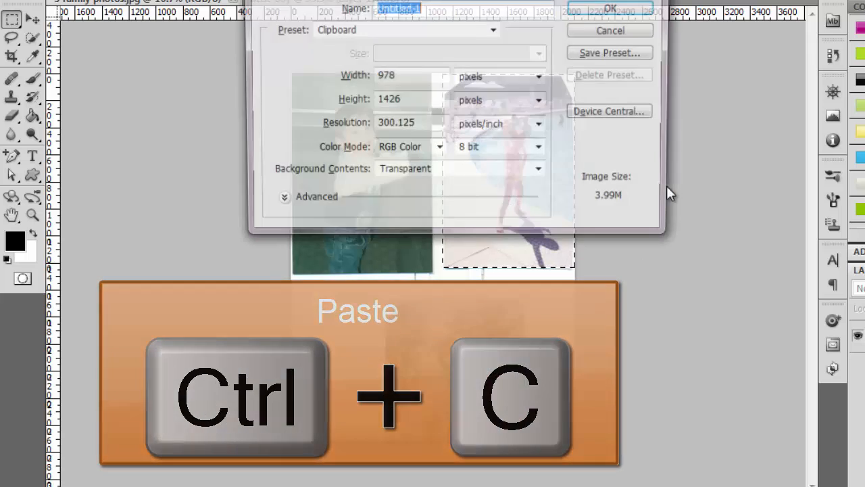
text(girl)
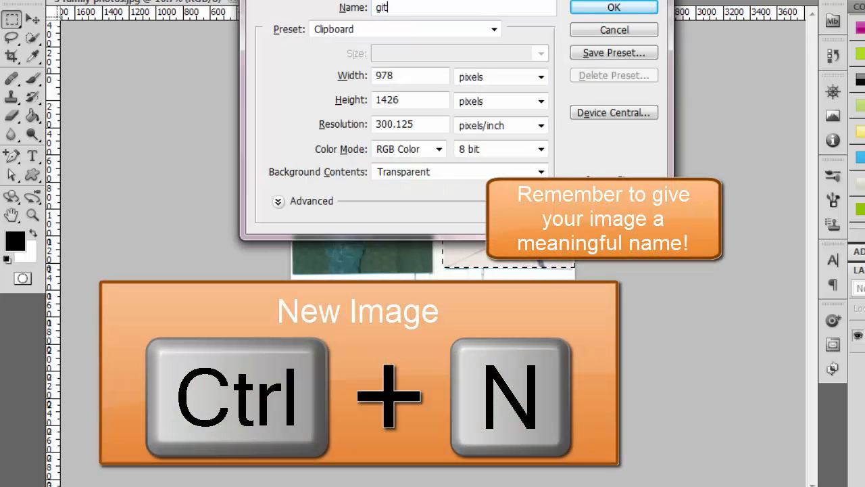
key(BackSpace)
key(BackSpace)
key(BackSpace)
key(BackSpace)
text(gi)
click(612, 8)
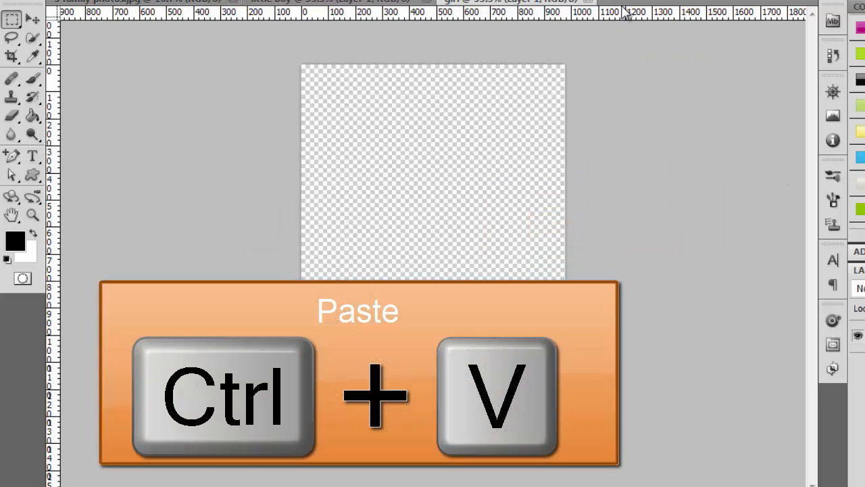
key(ctrl+v)
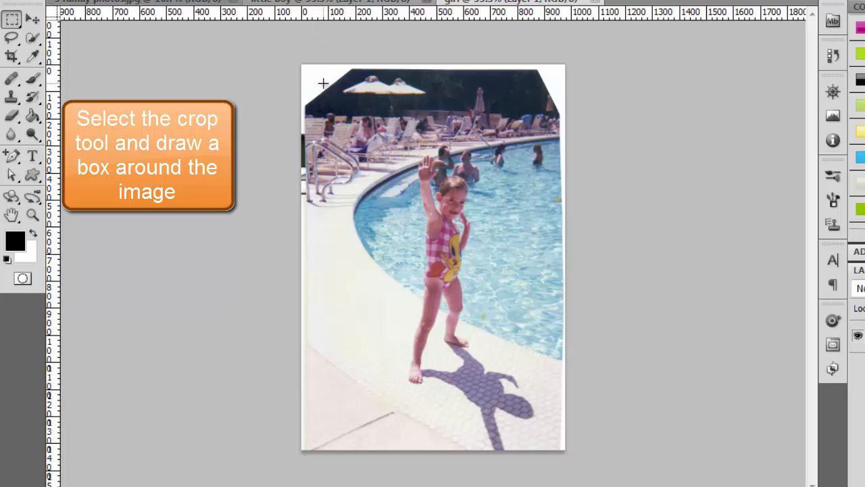
Step: Crop the girl image to remove the dark, cut-cornered upper area and the thin white strips along both sides
click(11, 56)
drag(301, 96, 565, 449)
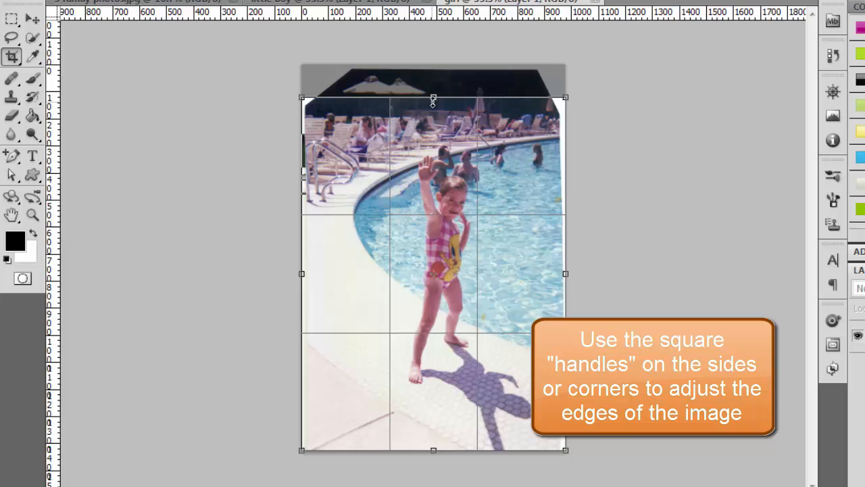
drag(434, 97, 433, 129)
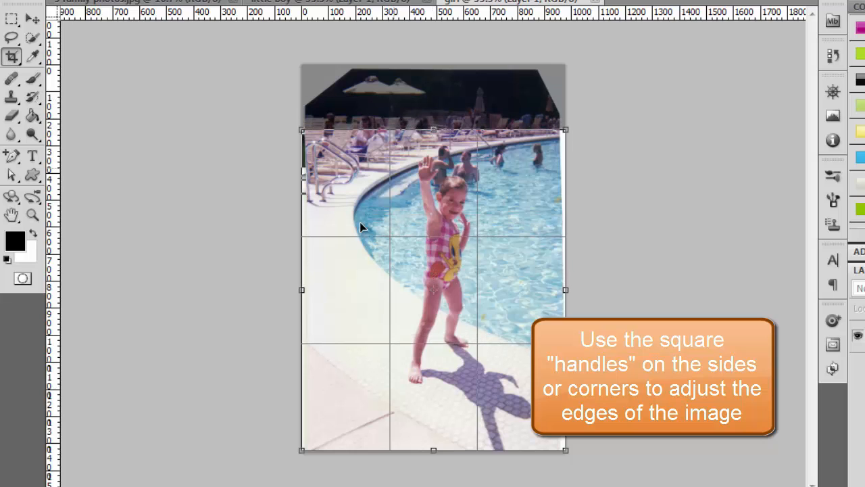
drag(301, 287, 309, 290)
drag(565, 290, 558, 290)
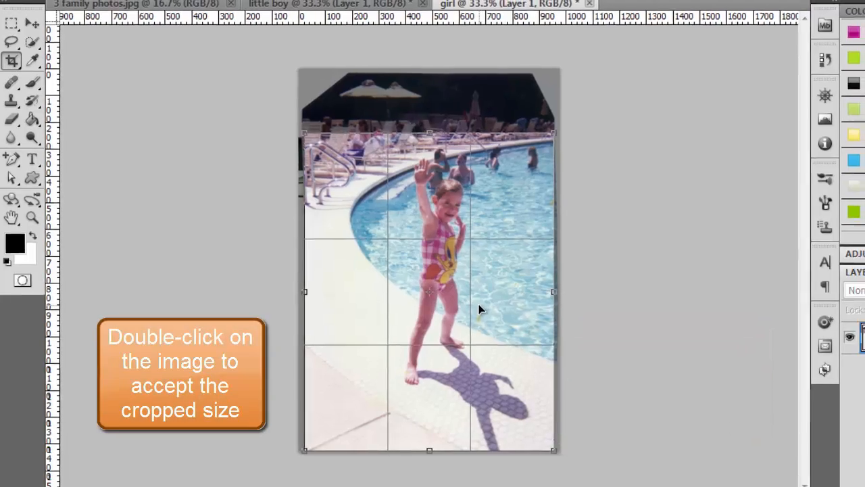
double_click(479, 309)
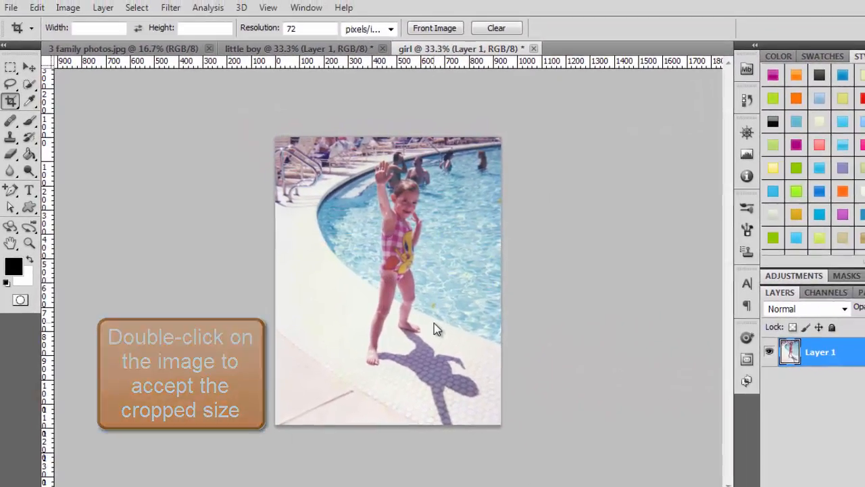
Step: Save the cropped girl image as a JPEG named "girl"
key(ctrl+shift+s)
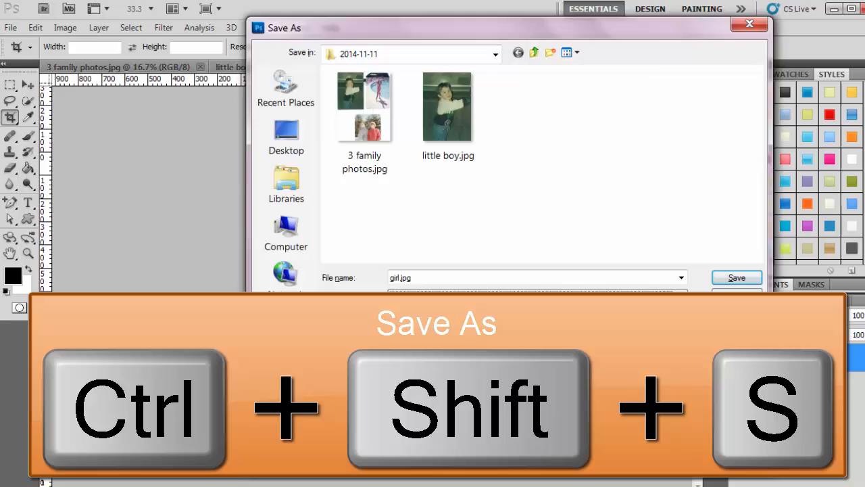
click(736, 277)
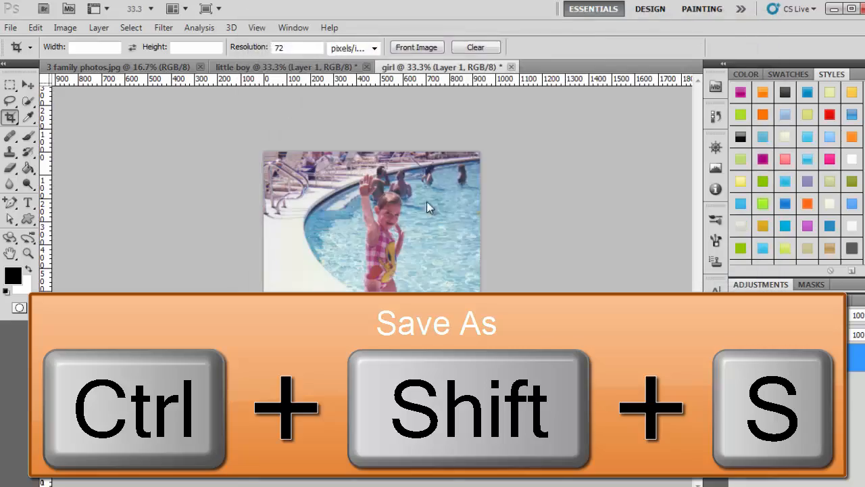
click(560, 60)
Step: Crop the "3 family photos" scan down to the photo of the couple in front of the snowy trees
click(99, 68)
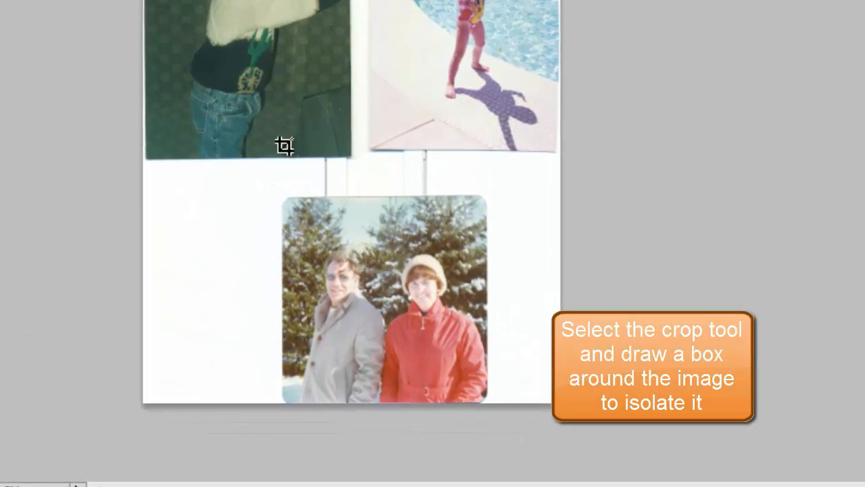
drag(274, 193, 493, 406)
double_click(393, 308)
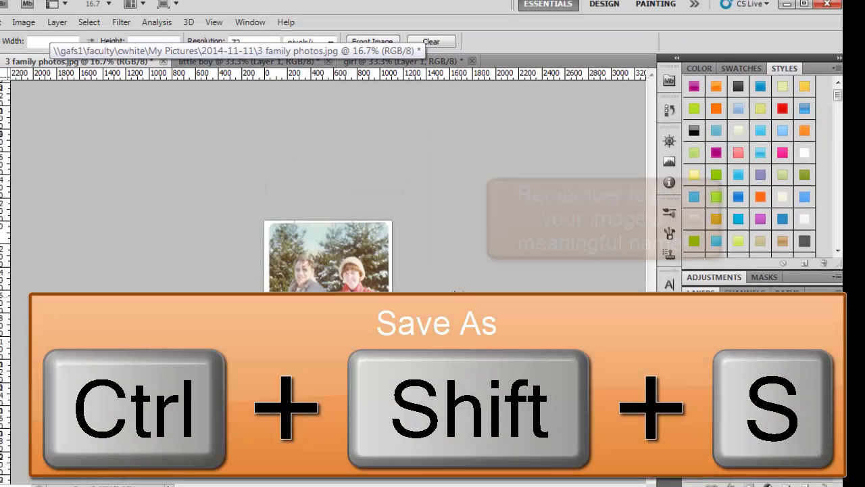
Step: Save the isolated couple photo as a JPEG named "mom and dad" with quality 12 (Maximum)
key(ctrl+shift+s)
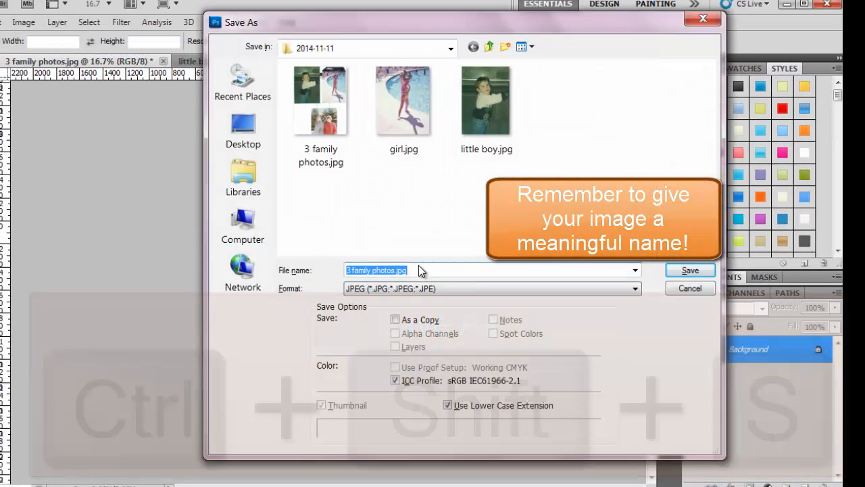
text(mom and dad)
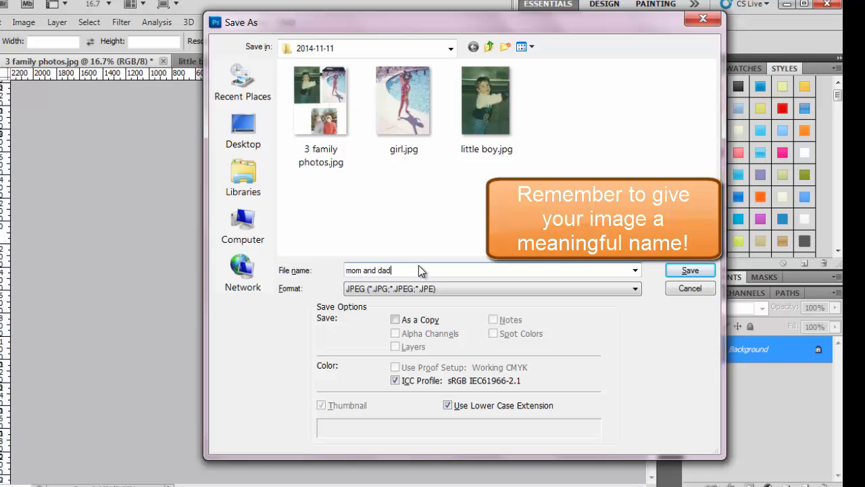
click(683, 273)
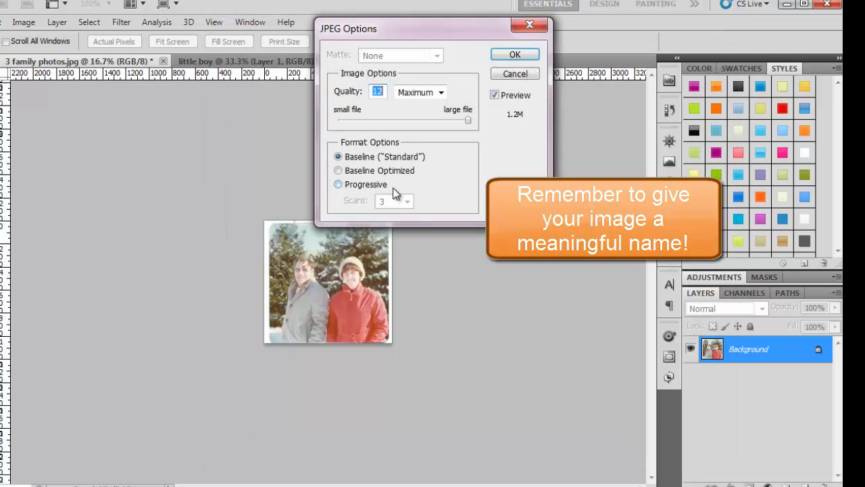
click(528, 54)
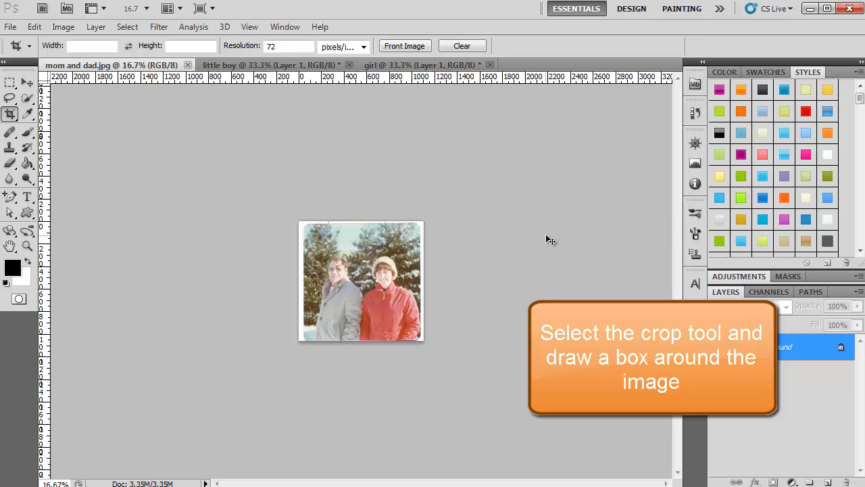
Step: Crop the couple photo tightly inside its white borders and rounded corners, and save the file
key(ctrl+plus)
key(ctrl+plus)
key(ctrl+plus)
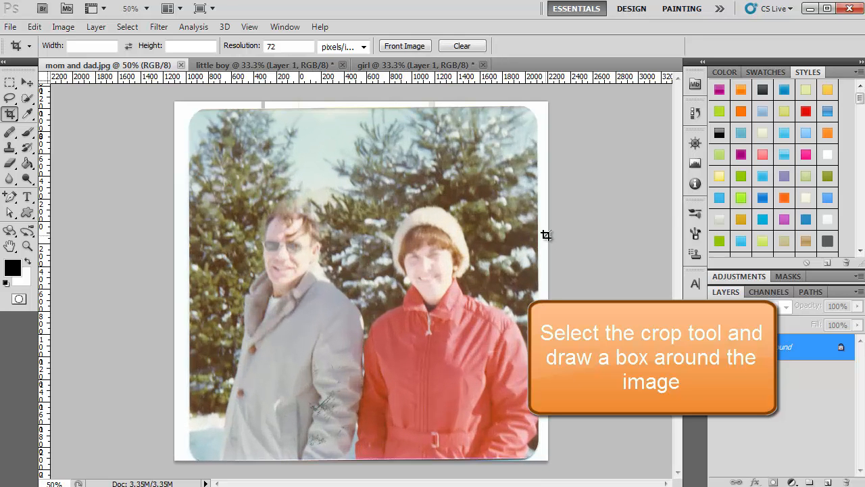
drag(161, 96, 548, 460)
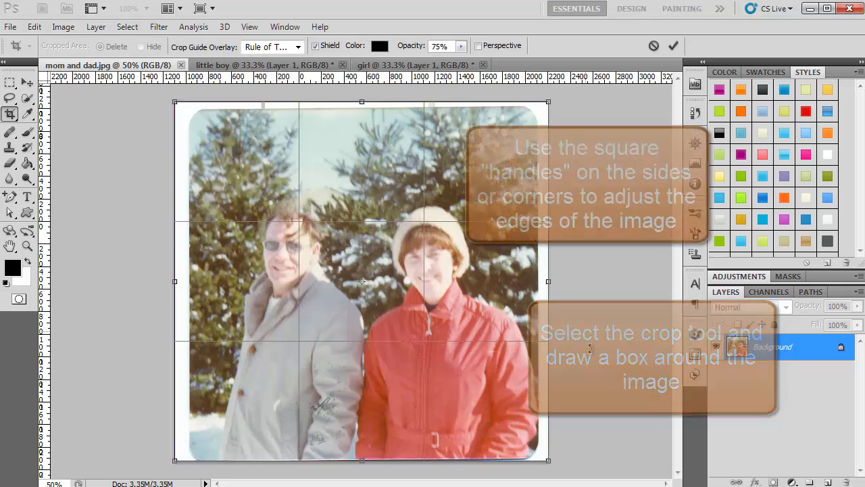
drag(551, 281, 537, 281)
drag(174, 281, 192, 281)
drag(363, 102, 364, 122)
drag(364, 460, 365, 453)
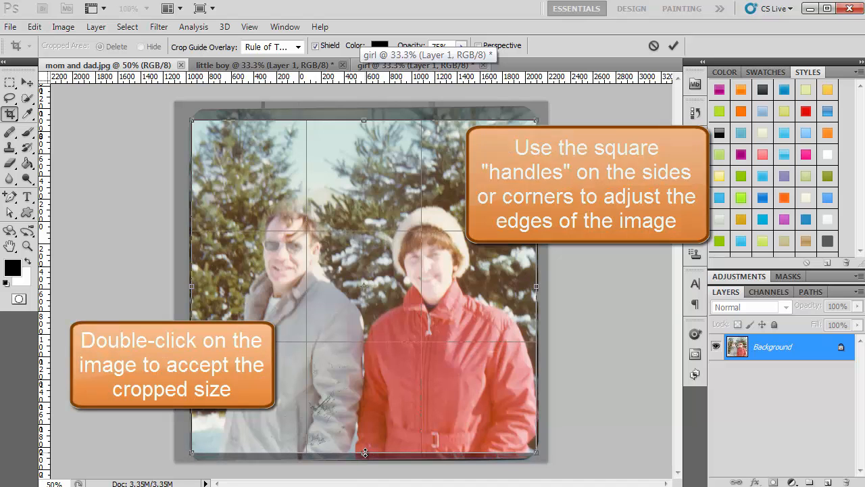
double_click(381, 367)
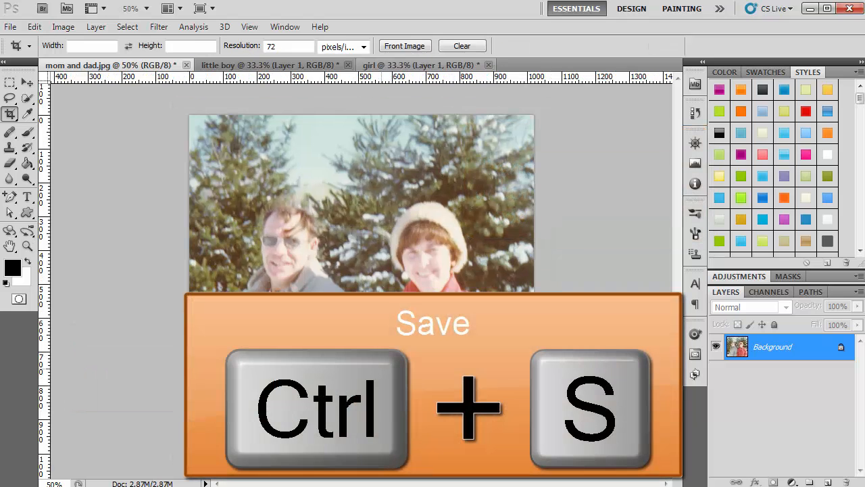
key(ctrl+s)
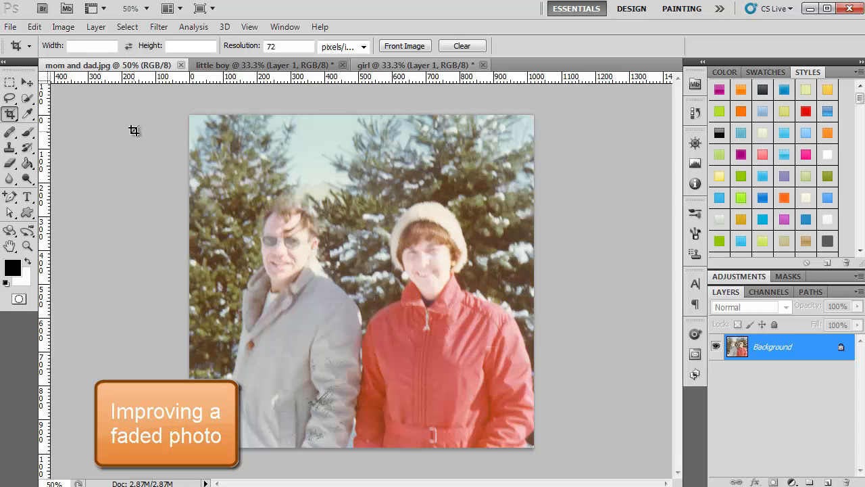
Step: Apply a Levels adjustment to the faded couple photo with the RGB black input at 51 and white input at 249
click(65, 26)
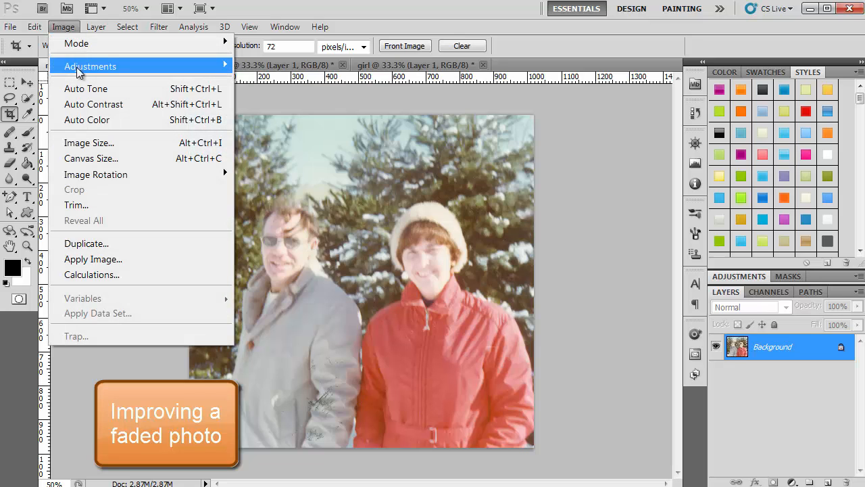
mouse_move(86, 75)
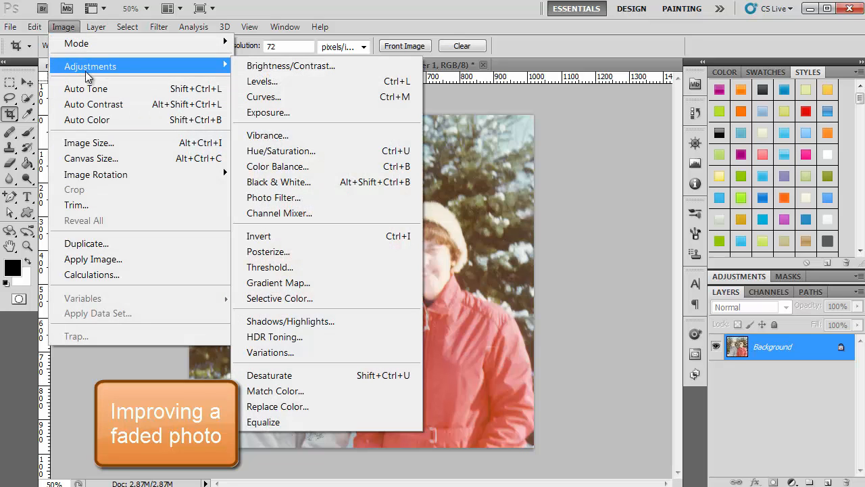
click(275, 80)
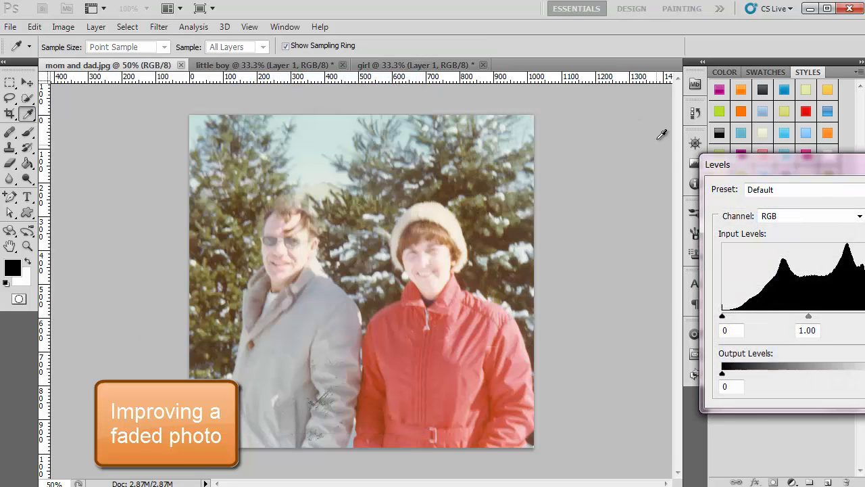
drag(803, 163, 449, 172)
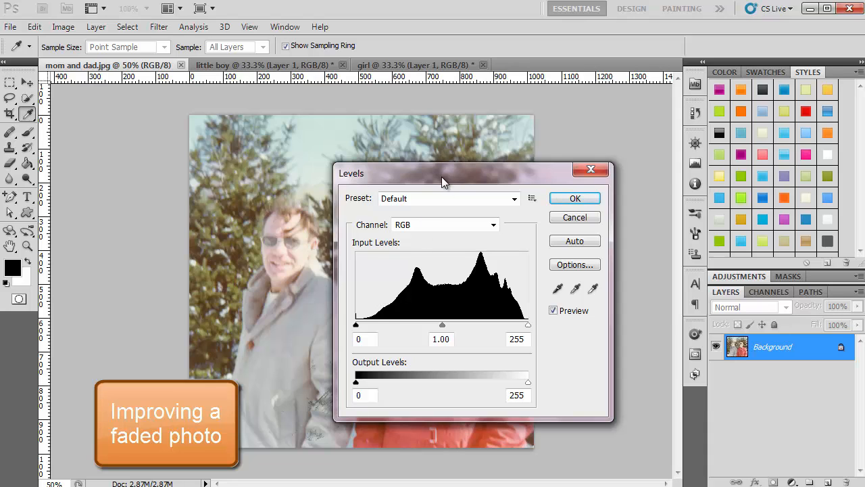
drag(441, 176, 618, 120)
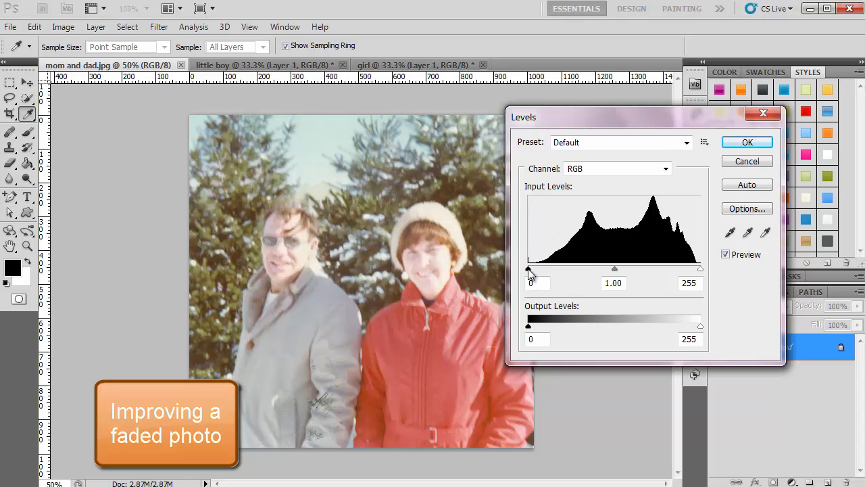
drag(529, 269, 563, 267)
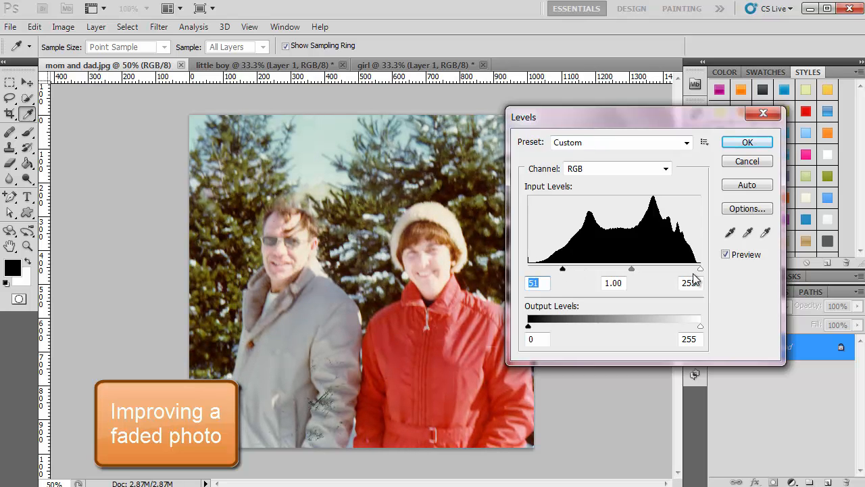
drag(701, 270, 699, 273)
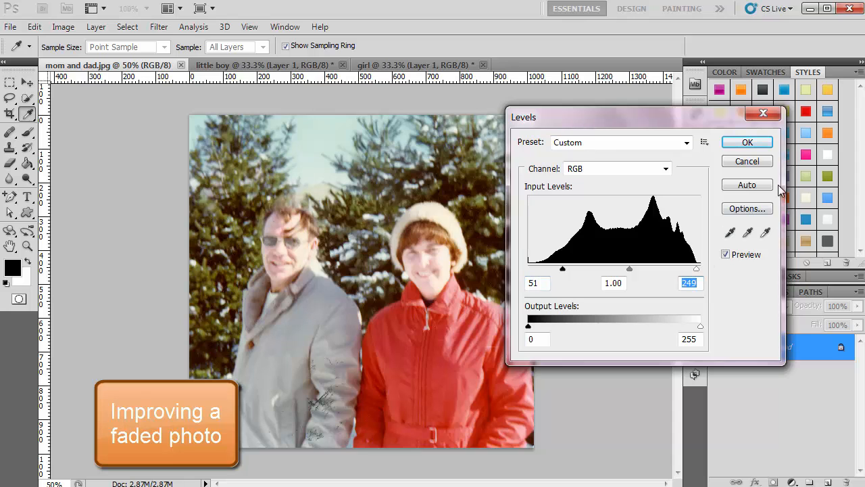
click(747, 143)
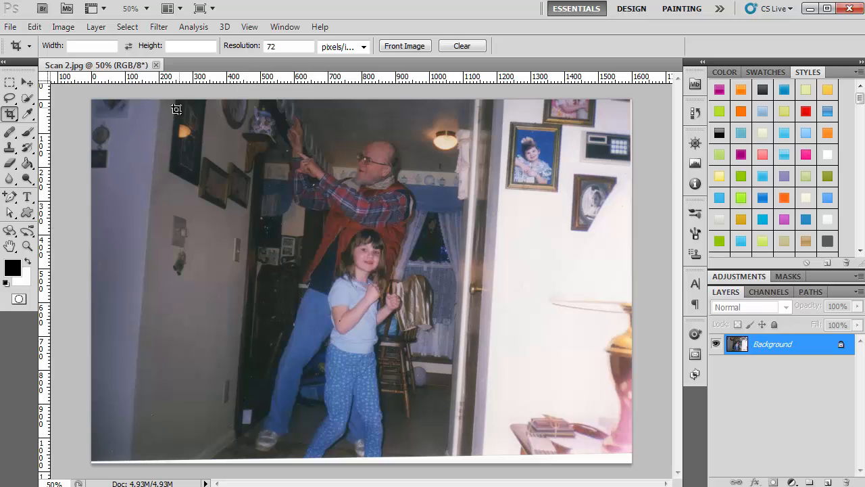
Step: Place a vertical guide at about 455 px, beside the dark wall edge in the "Scan 2" photo
click(249, 28)
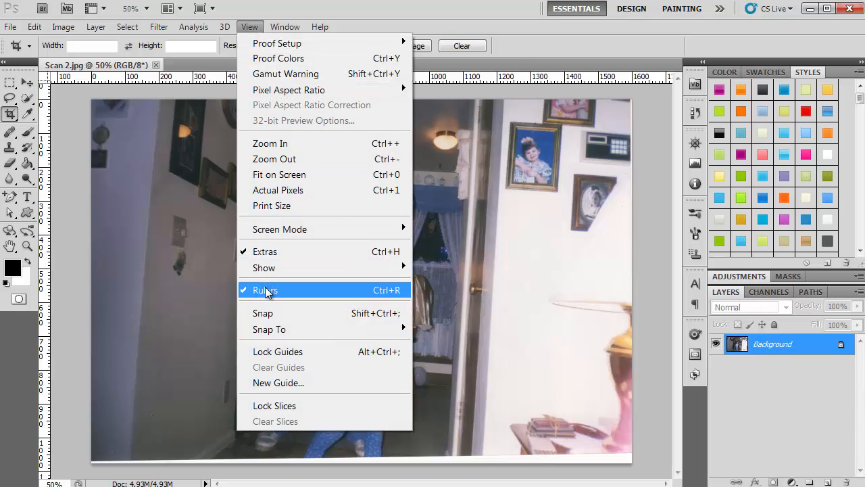
click(190, 259)
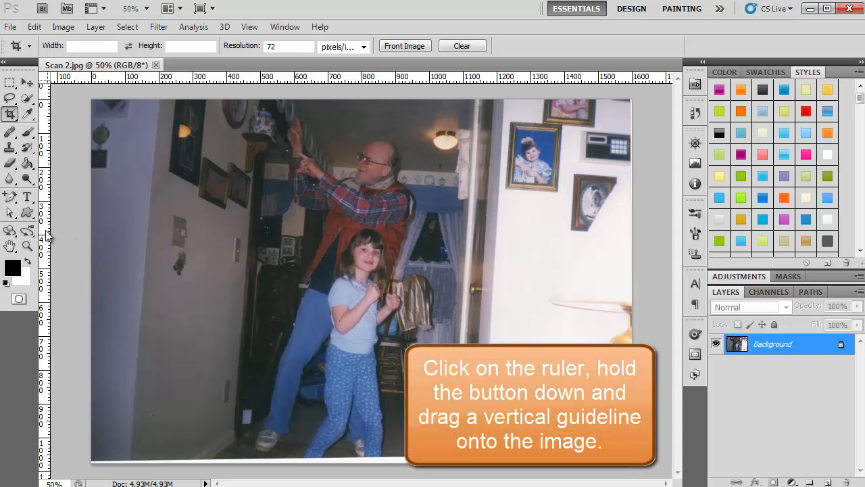
drag(47, 234, 246, 236)
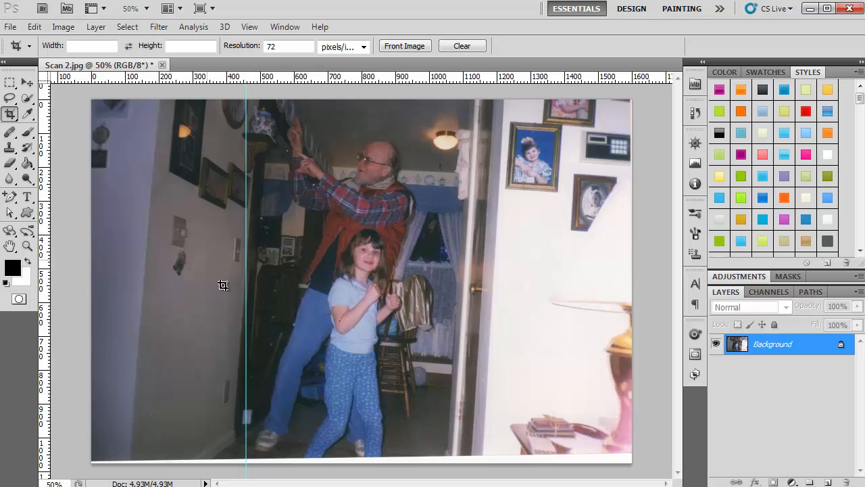
Step: Convert the locked Background into a regular layer with the default name, ready for transforming with the Move tool
click(25, 85)
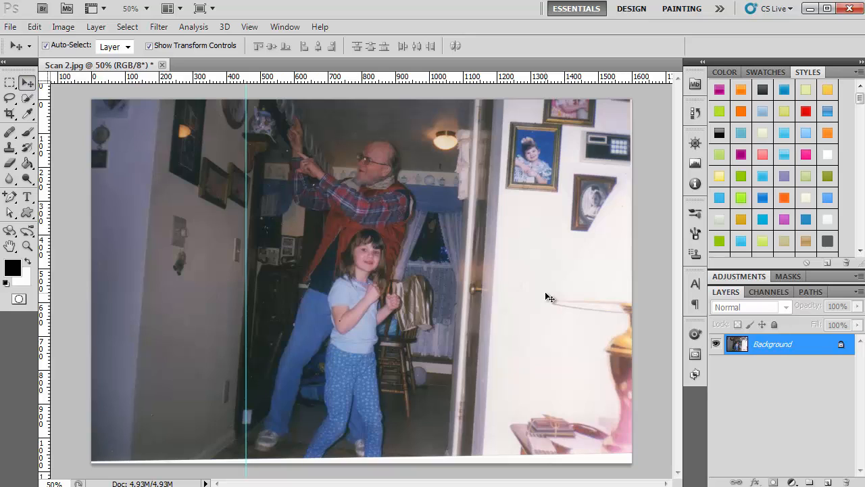
right_click(791, 350)
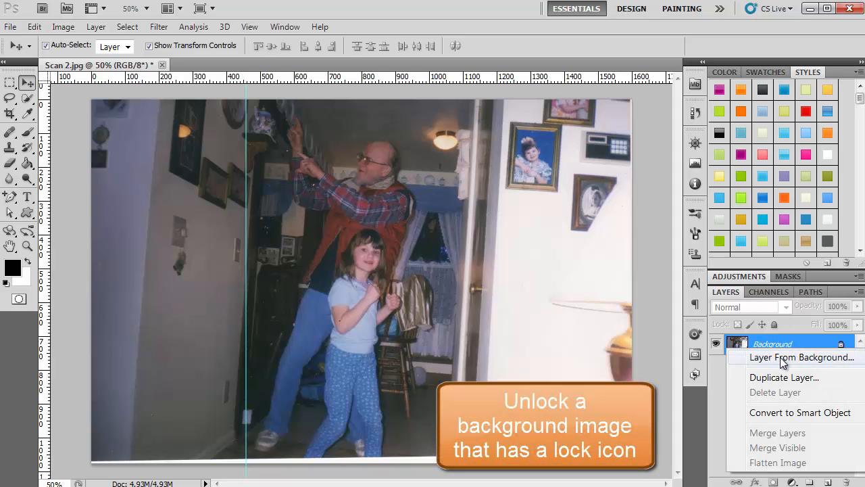
click(781, 358)
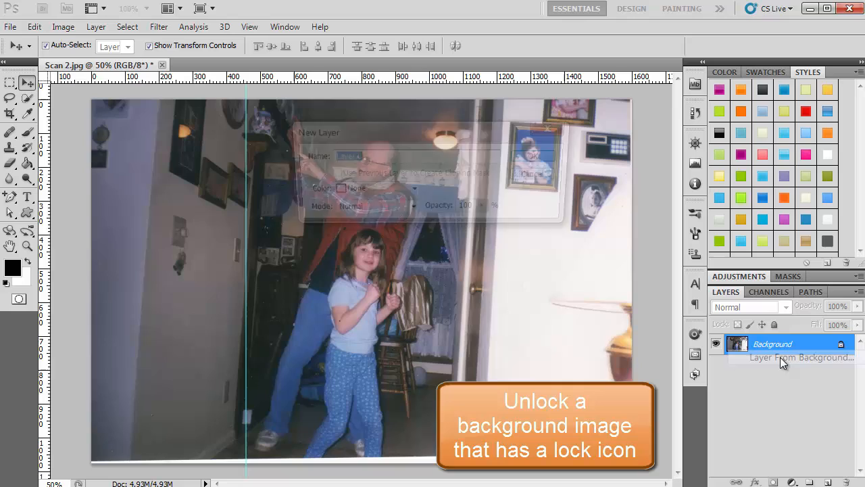
click(539, 157)
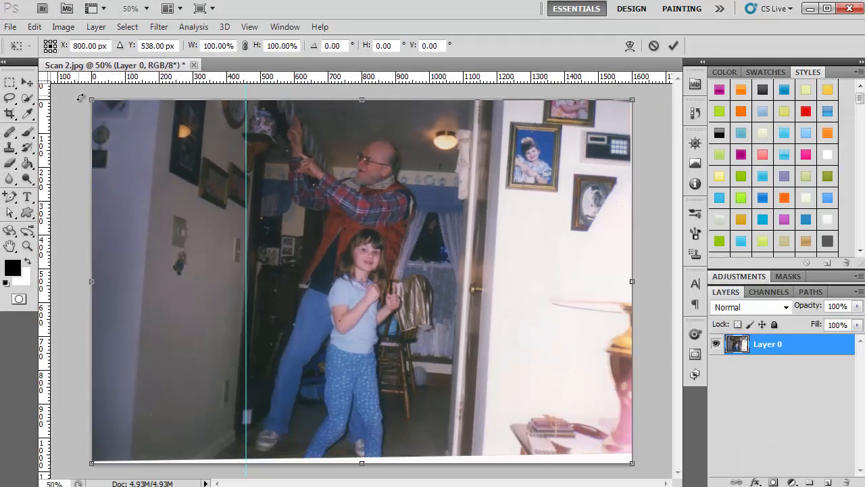
Step: Rotate the photo layer by -4.46° to straighten its vertical lines against the guide, and apply the transform
drag(80, 98, 63, 122)
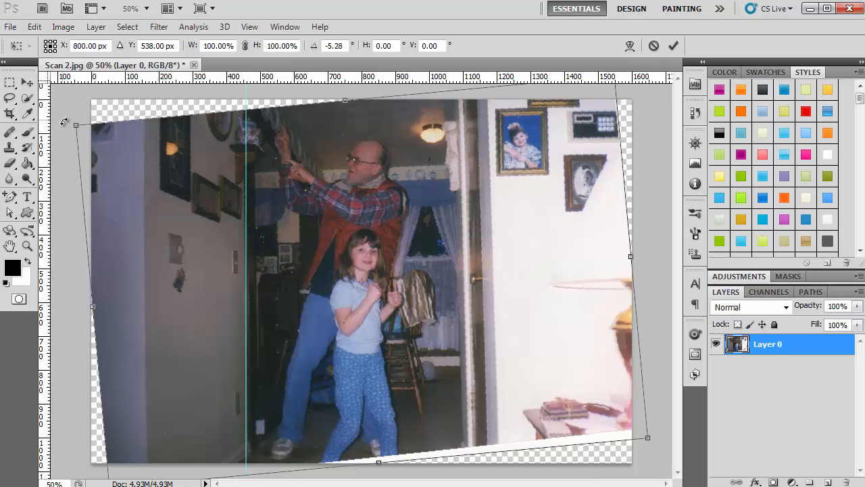
drag(63, 121, 67, 117)
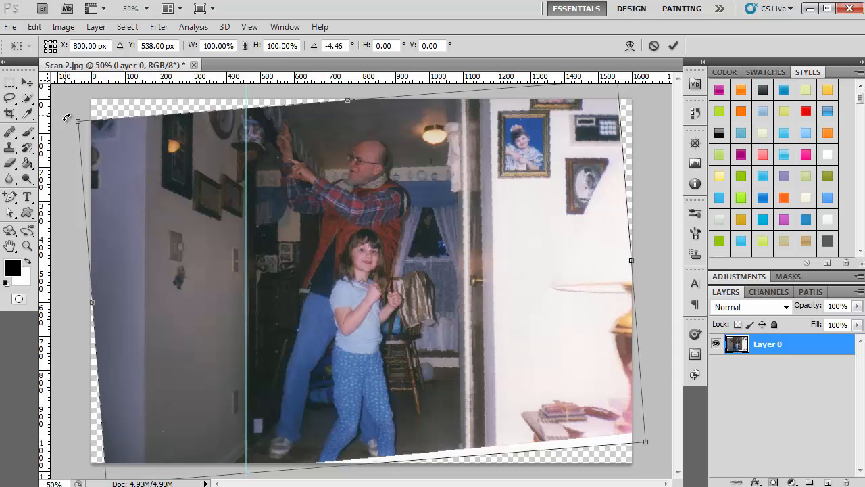
double_click(123, 172)
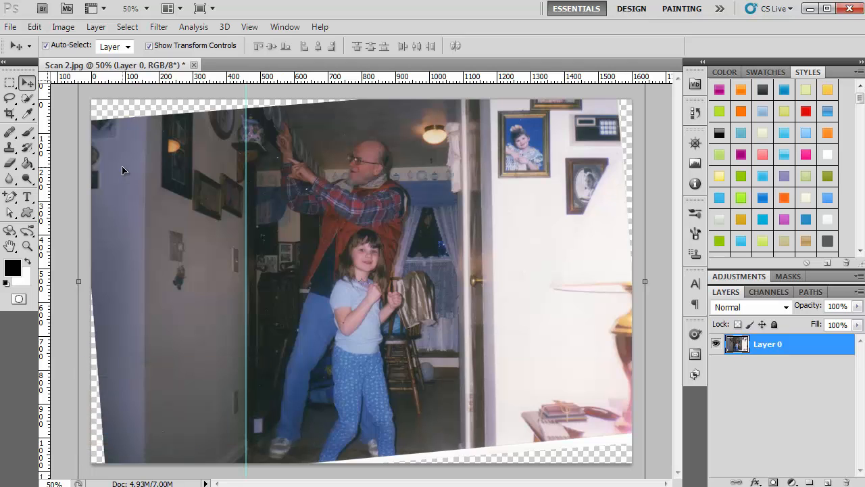
Step: Expand the canvas with Reveal All so it includes the parts of the rotated photo outside it
click(64, 27)
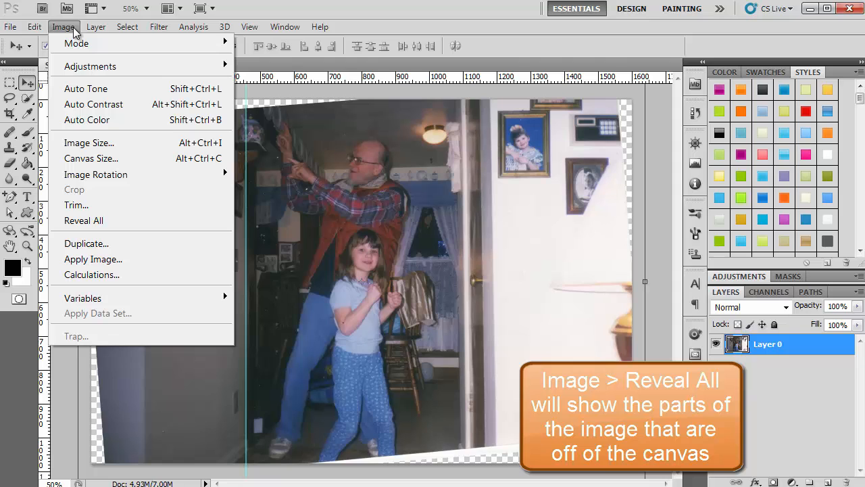
click(119, 223)
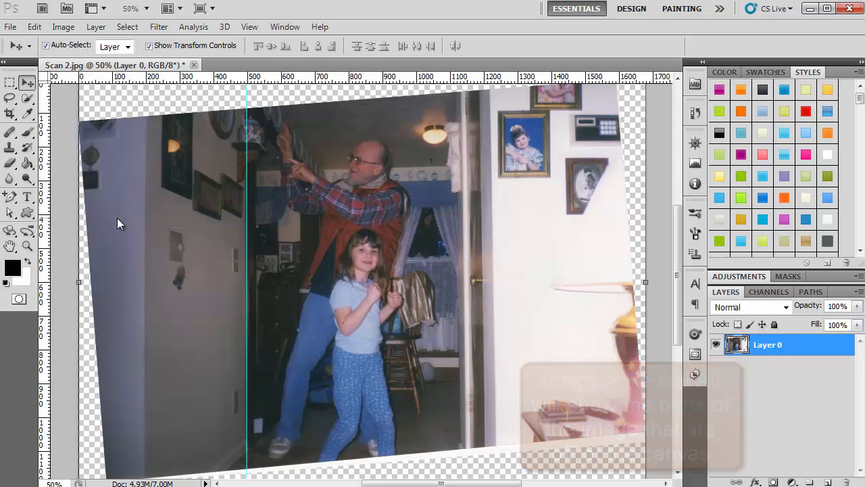
key(ctrl+0)
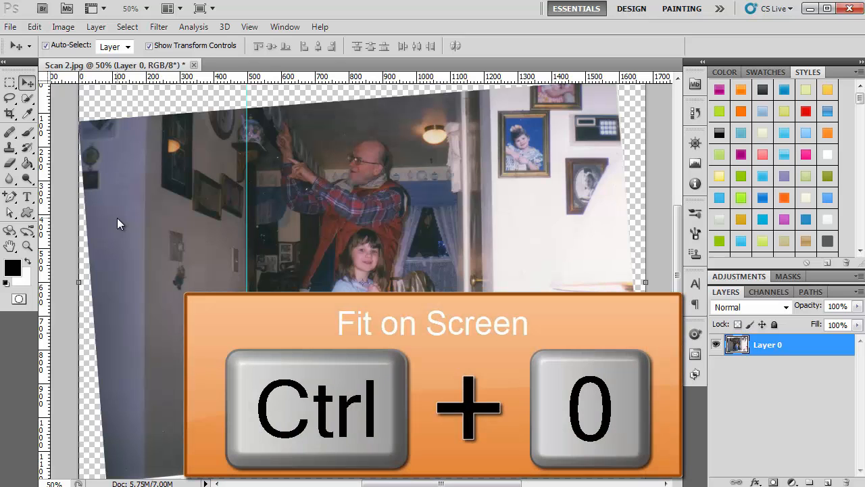
key(ctrl+0)
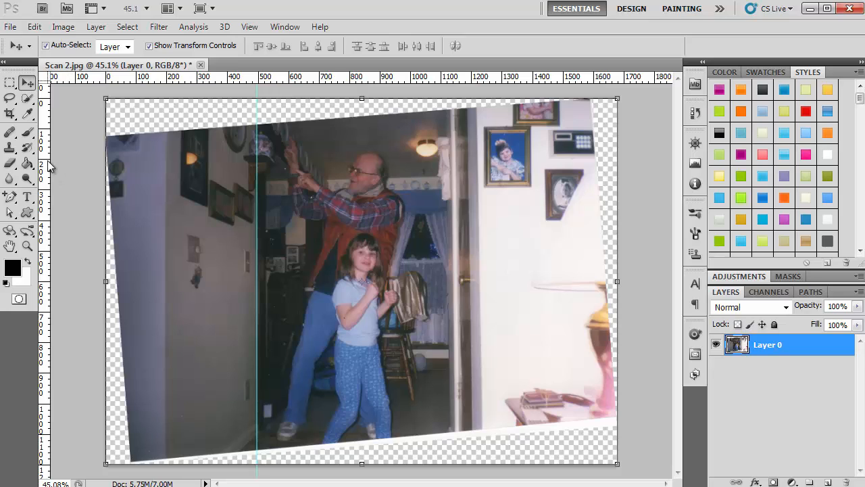
Step: Crop the straightened photo to about 1015 x 980 px around the man and girl, excluding the slanted borders and transparent corners
click(9, 114)
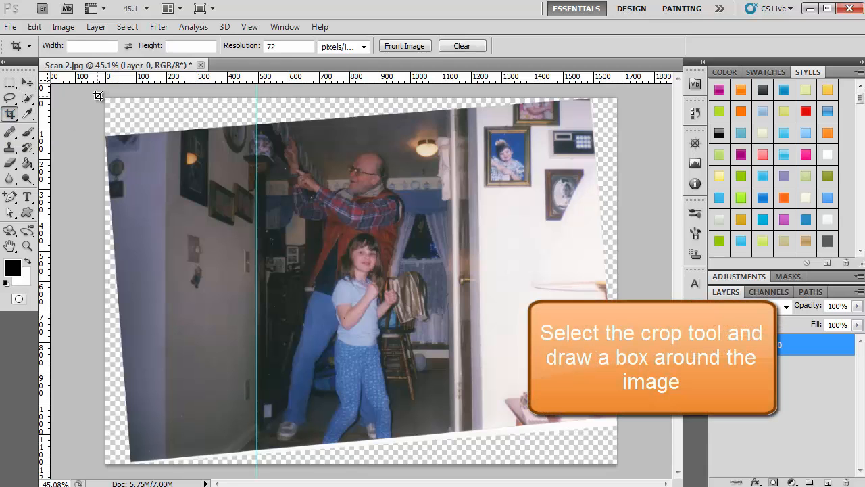
drag(98, 96, 777, 473)
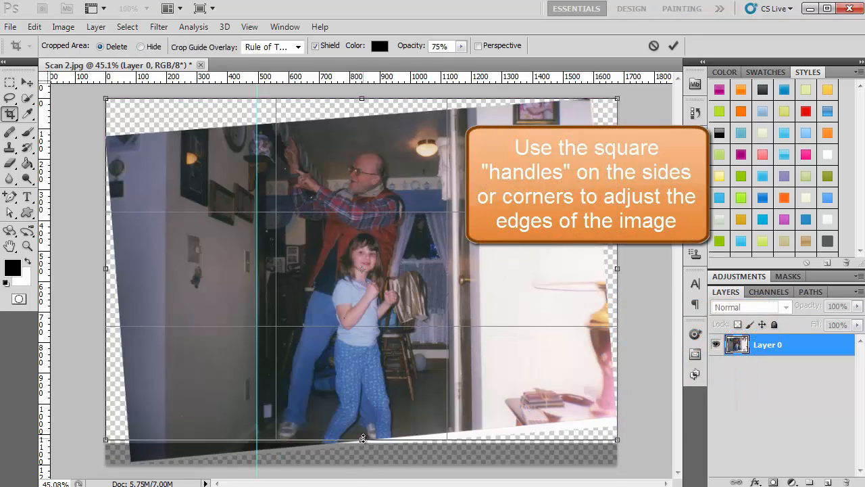
drag(361, 463, 363, 428)
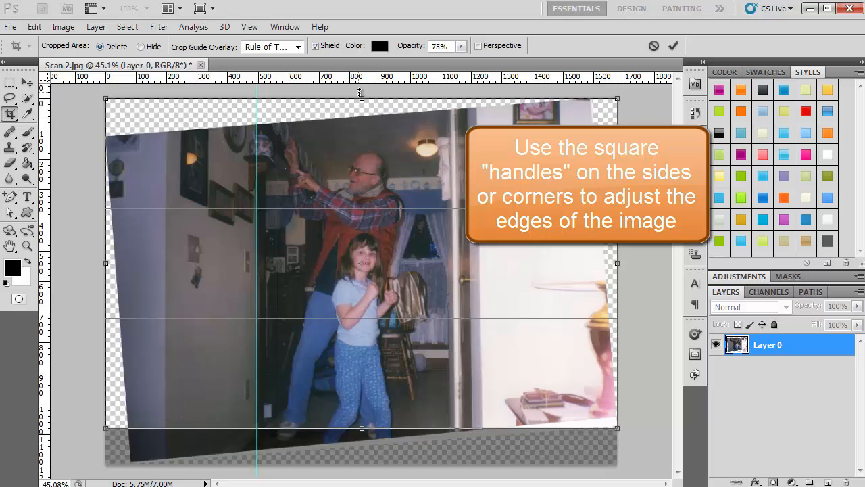
drag(362, 99, 361, 130)
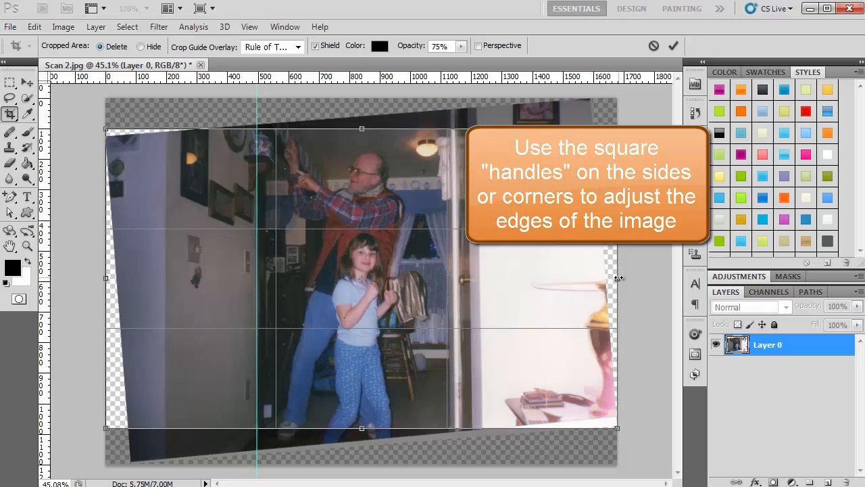
drag(619, 279, 514, 278)
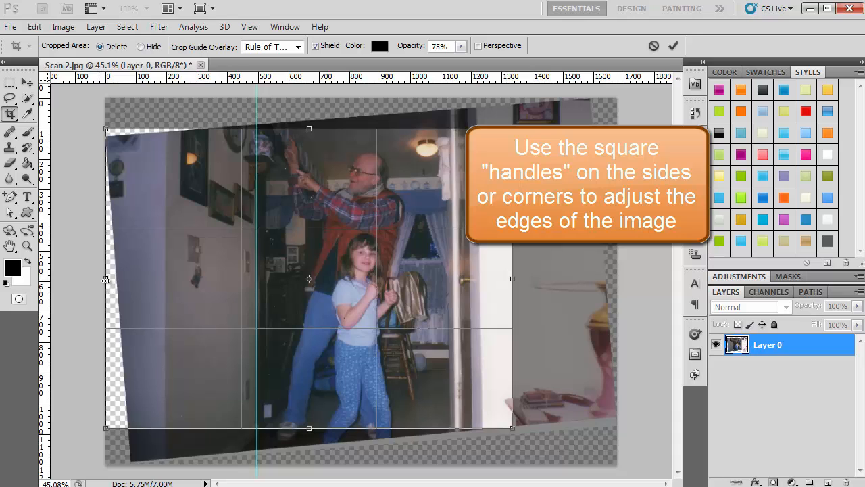
drag(107, 279, 201, 284)
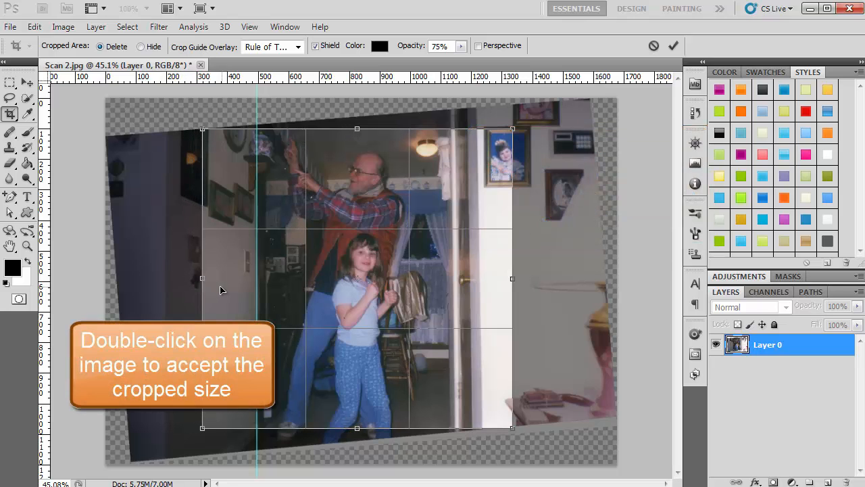
double_click(220, 286)
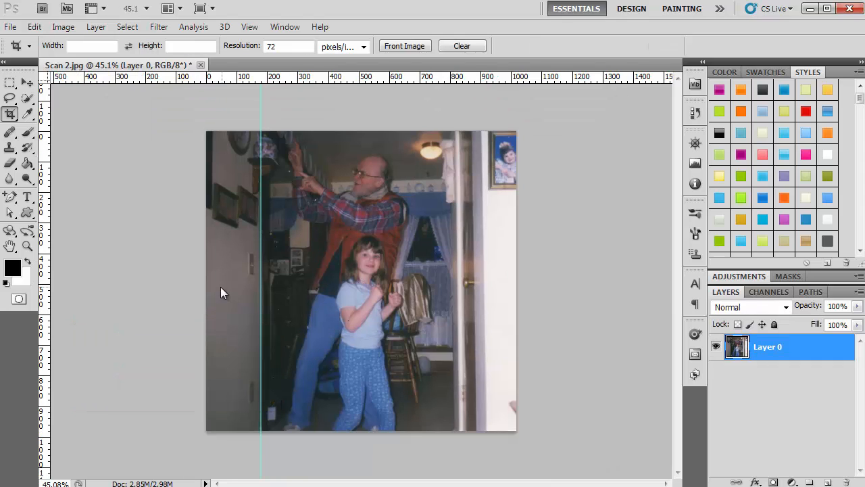
Step: Save the cropped photo as a JPEG named "Grandpa" in the 2014-11-11 folder with quality 12 (Maximum)
key(ctrl+s)
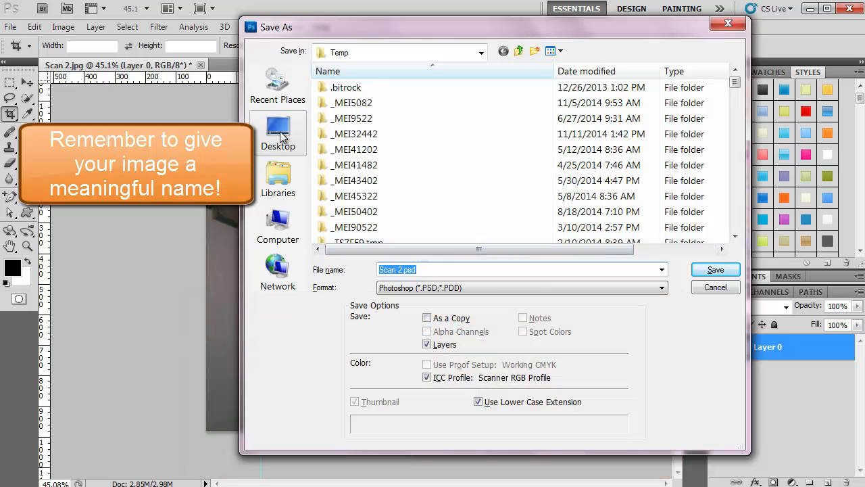
click(542, 287)
click(473, 379)
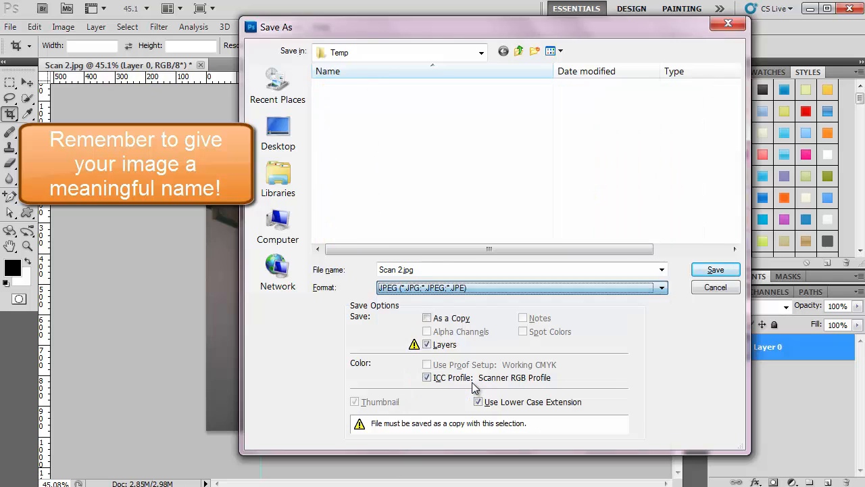
click(421, 269)
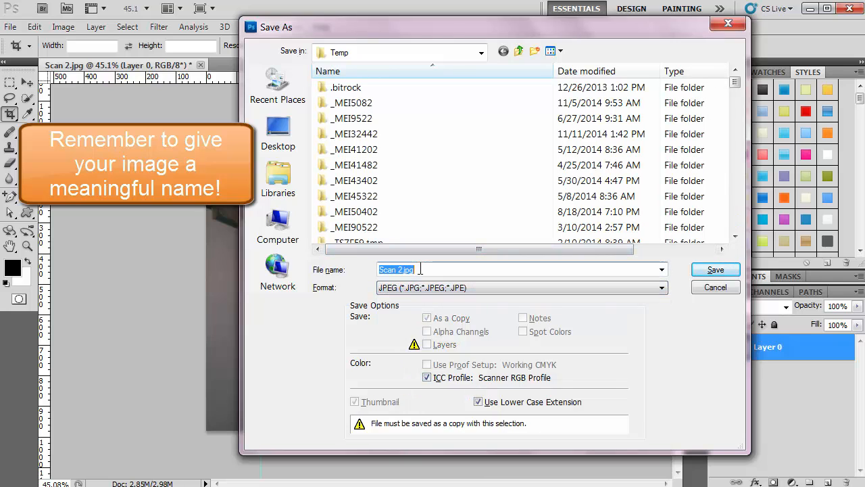
text(Grandpa)
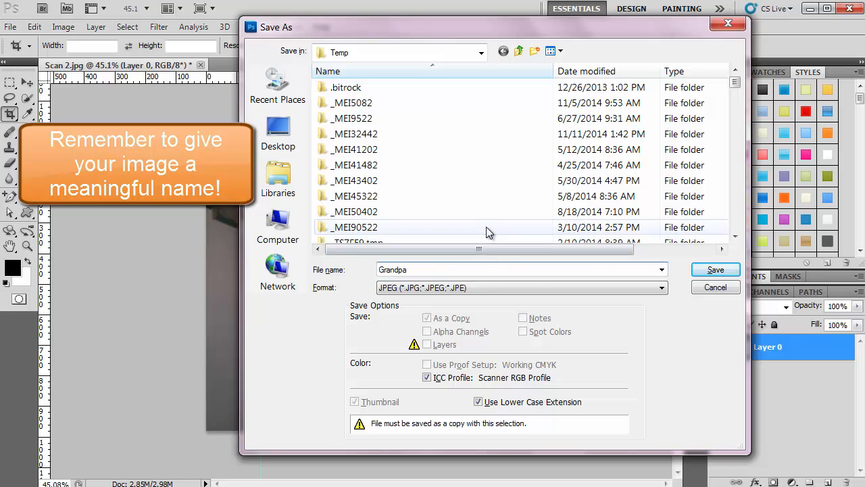
click(252, 100)
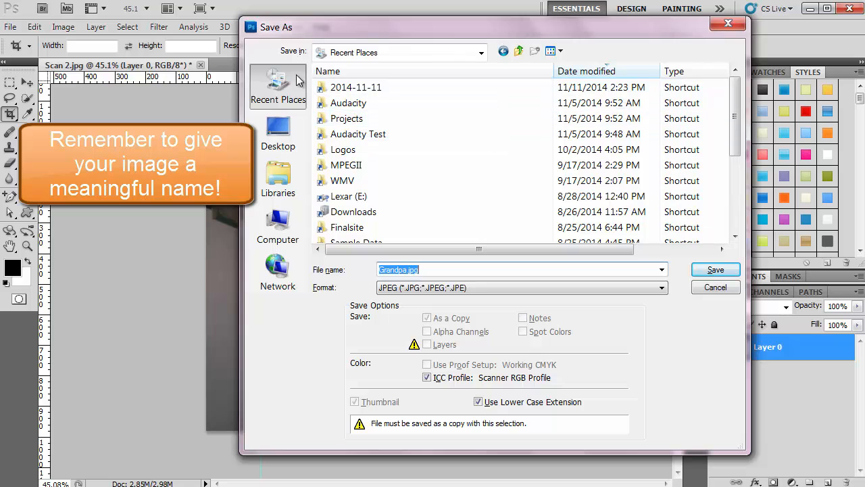
double_click(341, 88)
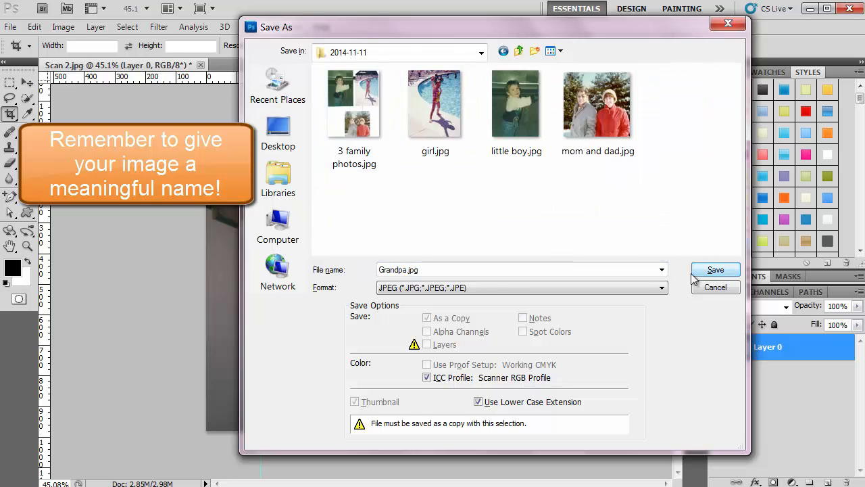
click(713, 269)
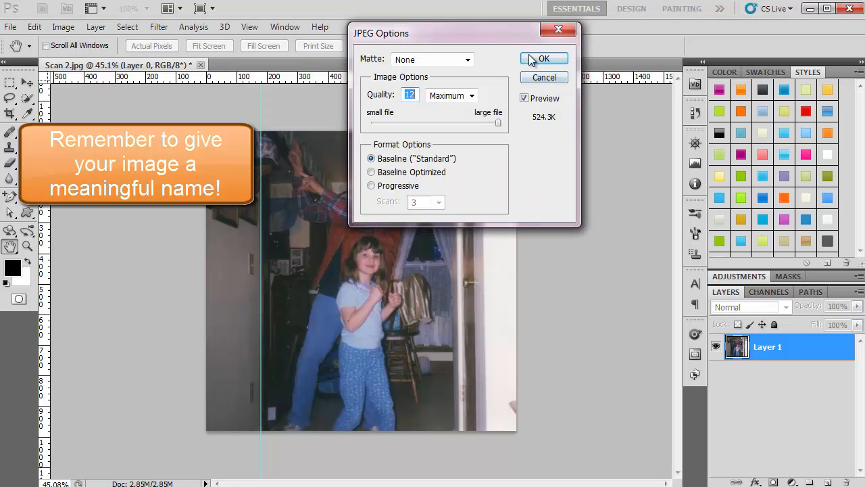
click(527, 58)
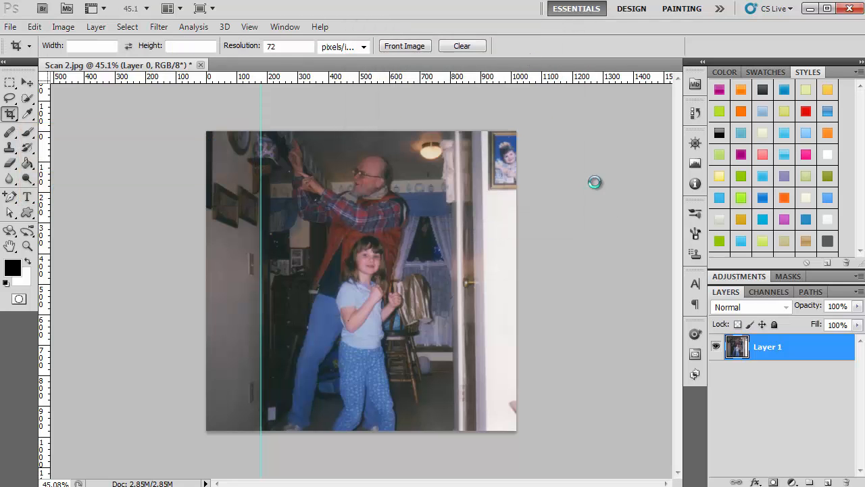